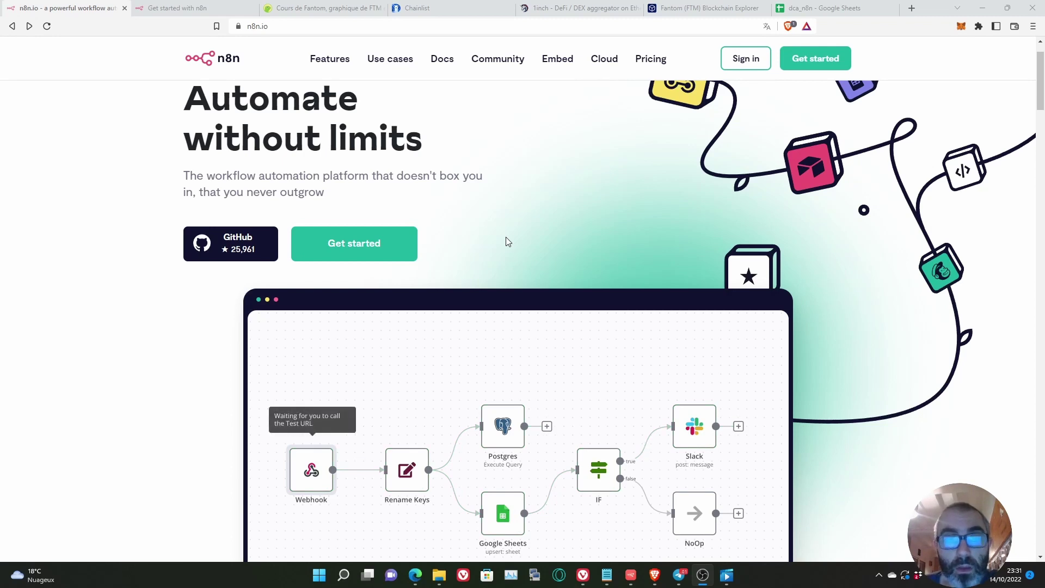
Step: Open n8n.io's Get started page listing the Cloud, Self-Hosted and Desktop App options
{"action": "scroll", "coordinate": [505, 242], "scroll_direction": "down", "scroll_amount": 2}
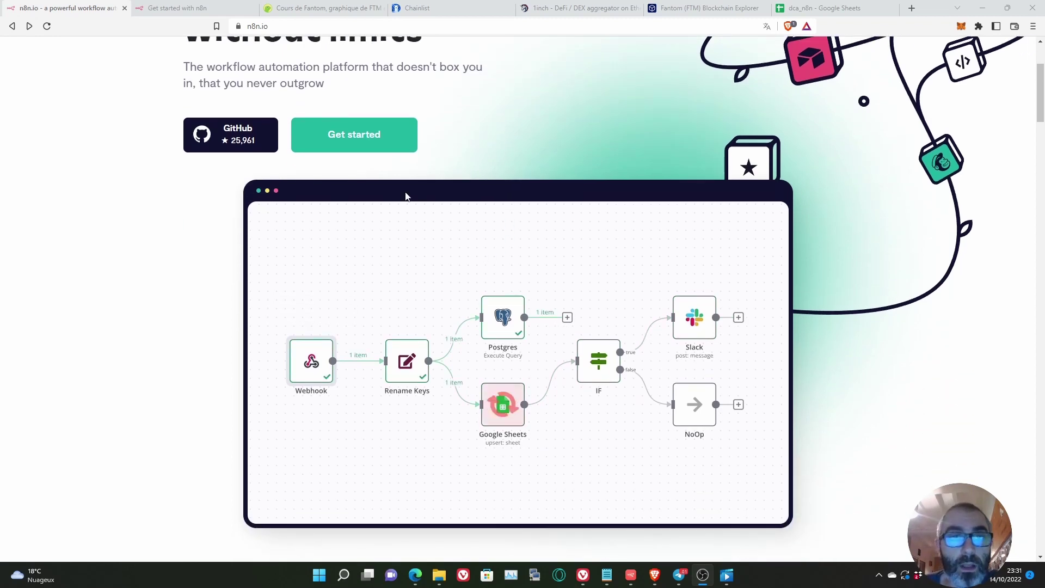
{"action": "left_click", "coordinate": [351, 136]}
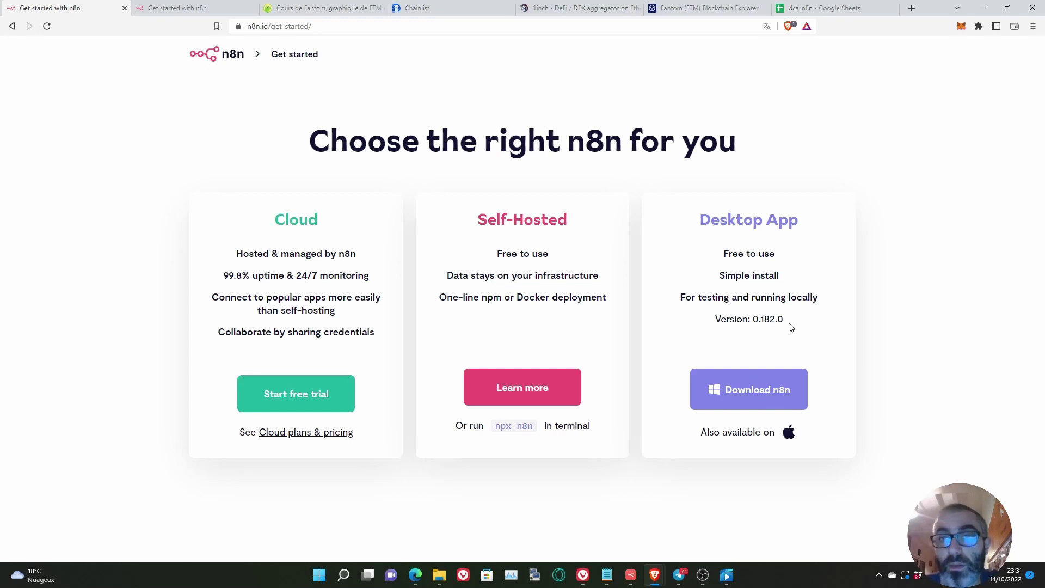
Step: Bring up the n8n desktop app, then agree to analytics cookies on the Get started tab
{"action": "left_click", "coordinate": [630, 581]}
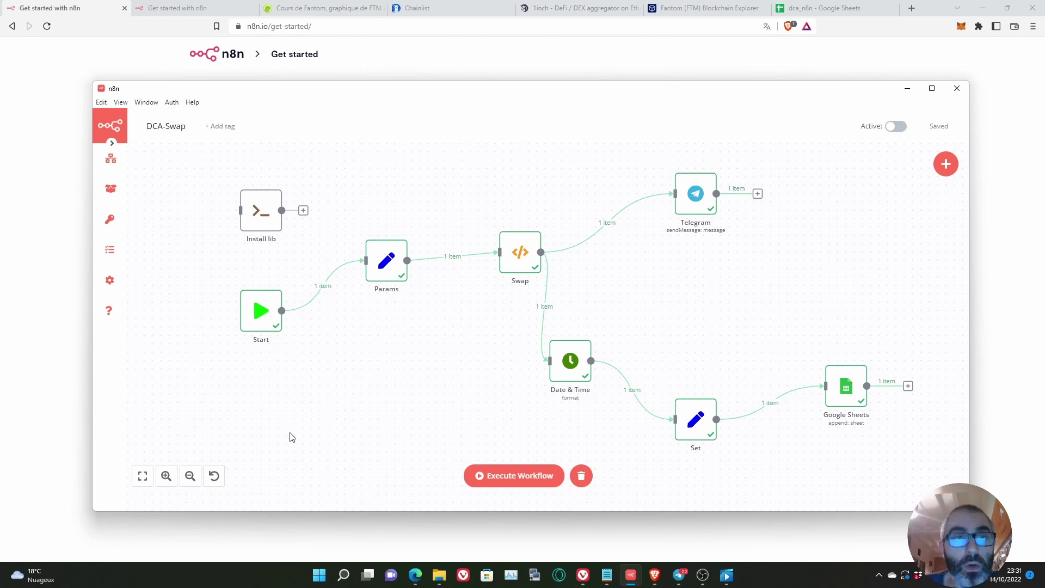
{"action": "left_click", "coordinate": [168, 8]}
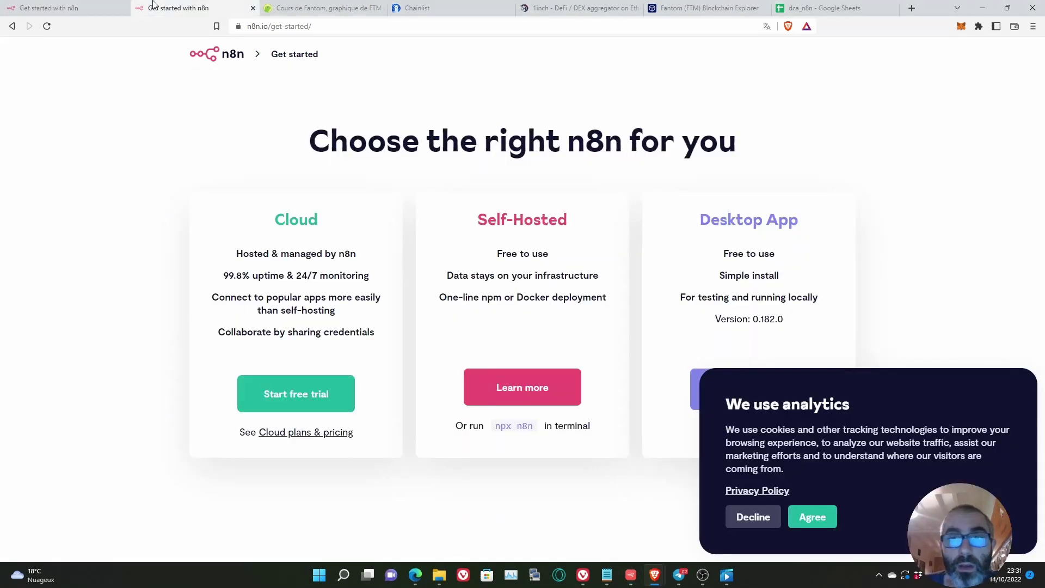
{"action": "left_click", "coordinate": [809, 513]}
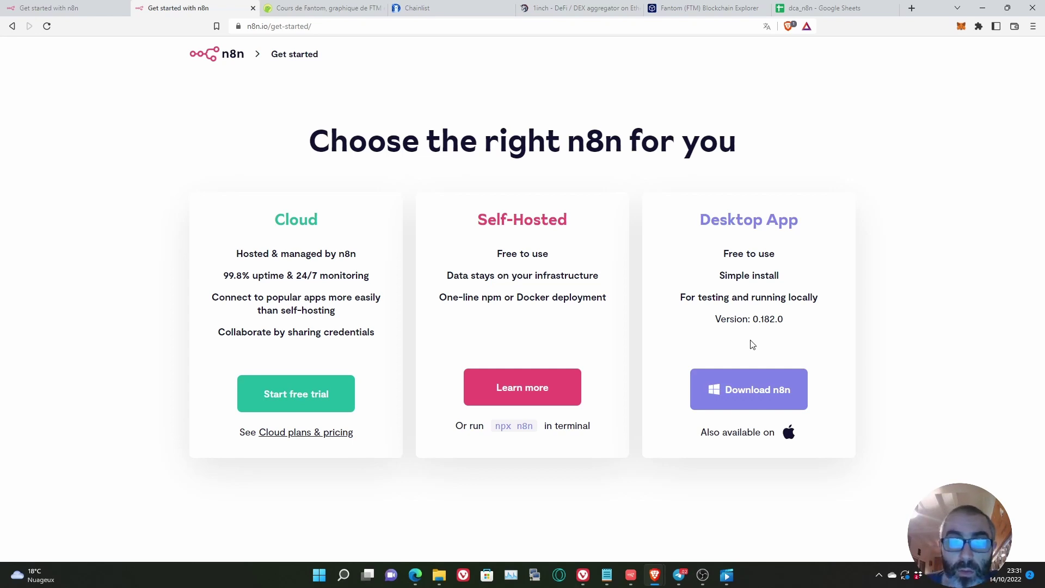
{"action": "left_click", "coordinate": [439, 574]}
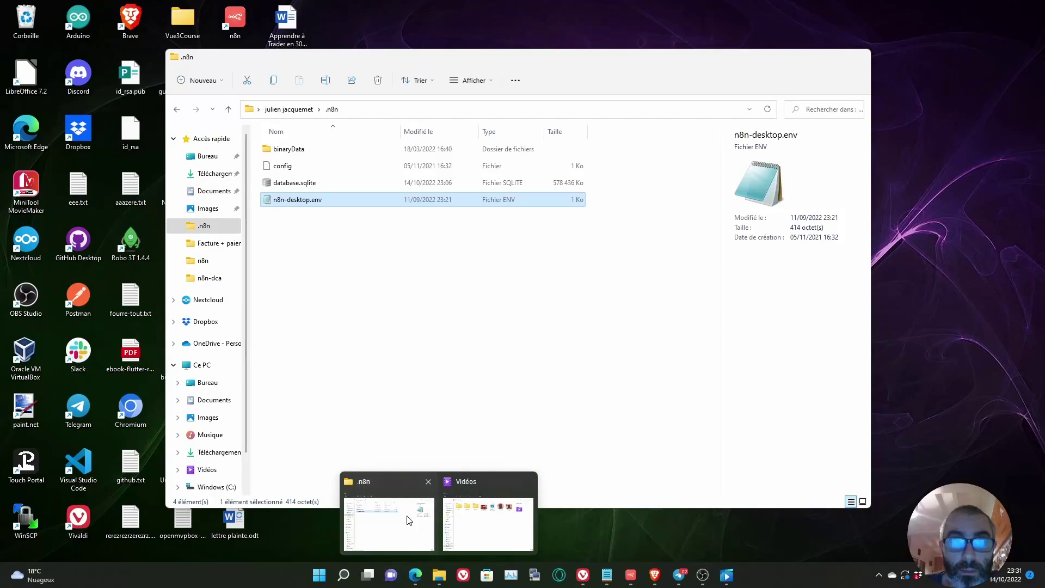
{"action": "left_click", "coordinate": [408, 520]}
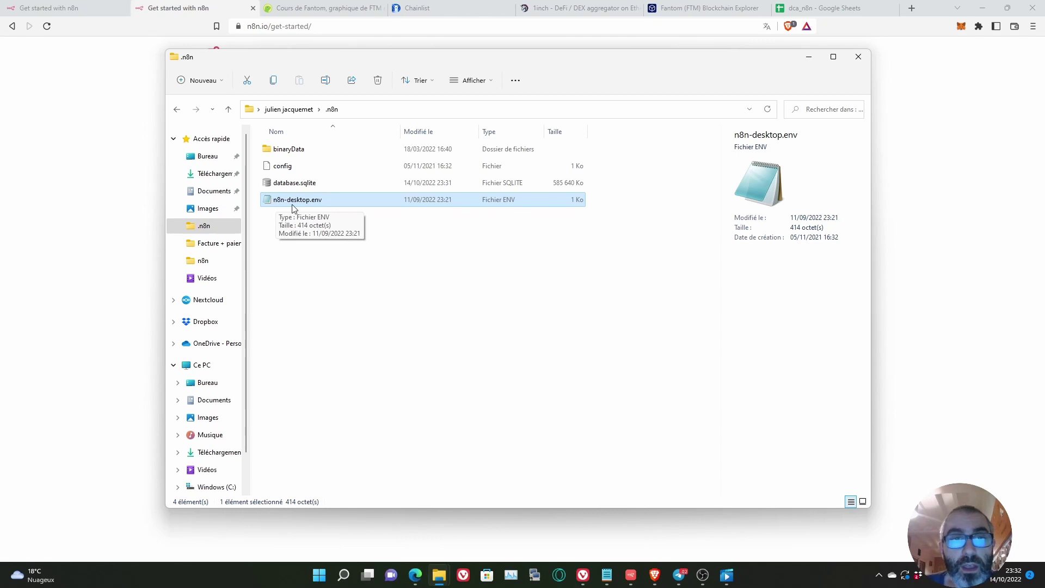
{"action": "left_click", "coordinate": [610, 582]}
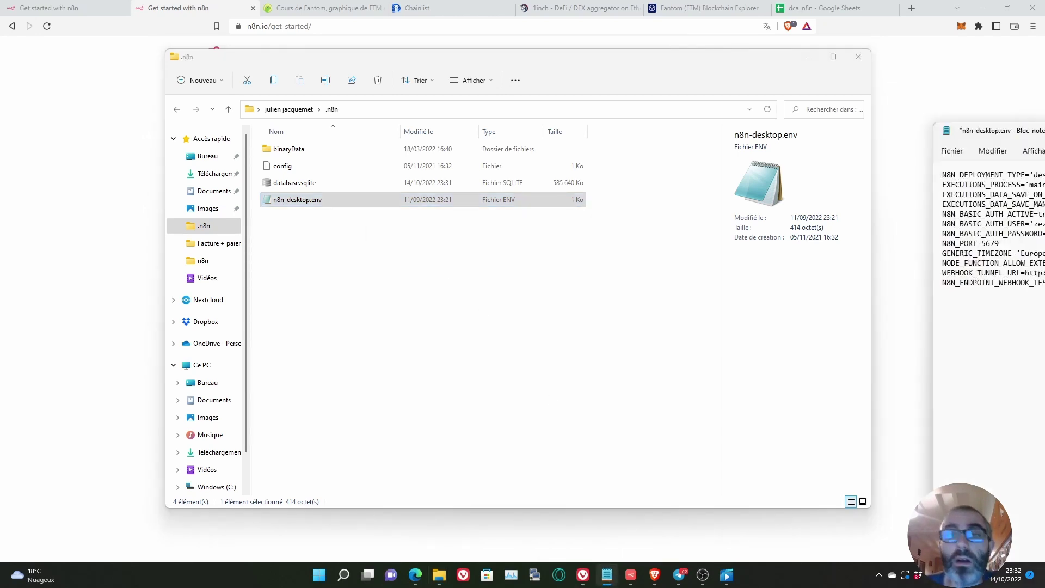
{"action": "left_click_drag", "start_coordinate": [1044, 63], "coordinate": [402, 81]}
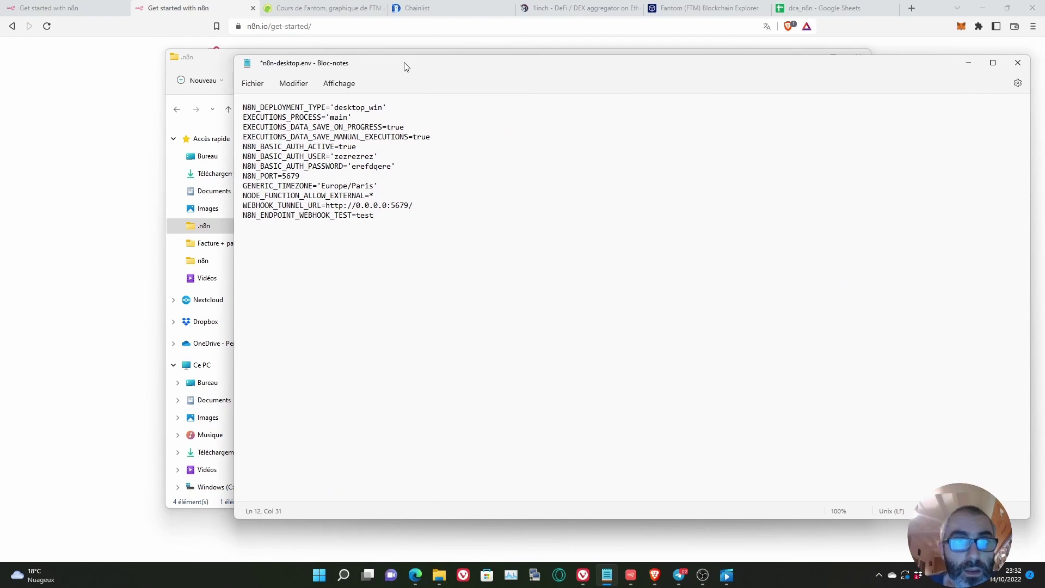
{"action": "left_click_drag", "start_coordinate": [397, 206], "coordinate": [236, 199]}
{"action": "left_click", "coordinate": [388, 197]}
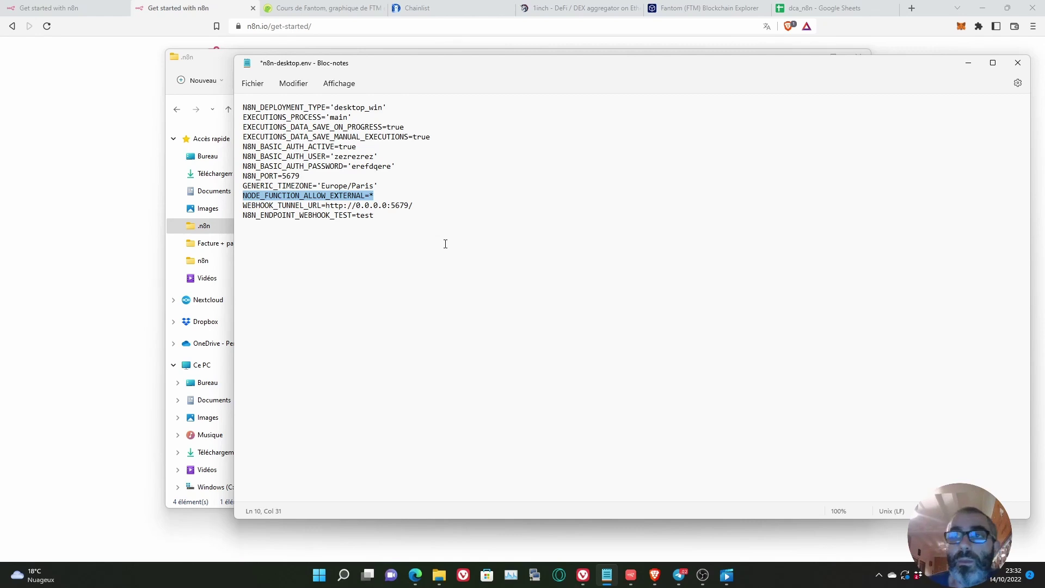
{"action": "left_click", "coordinate": [967, 63]}
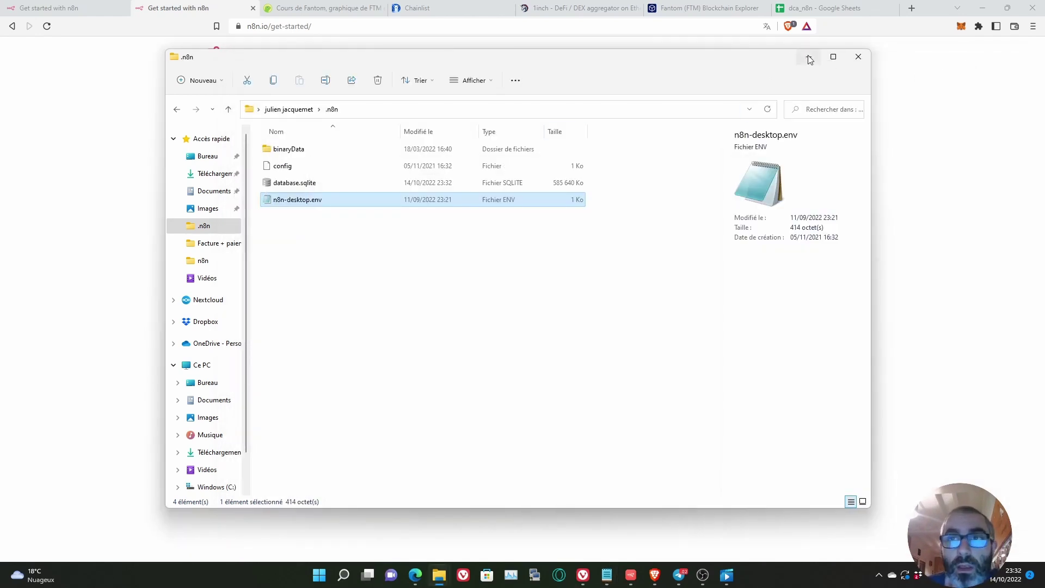
{"action": "left_click", "coordinate": [809, 60]}
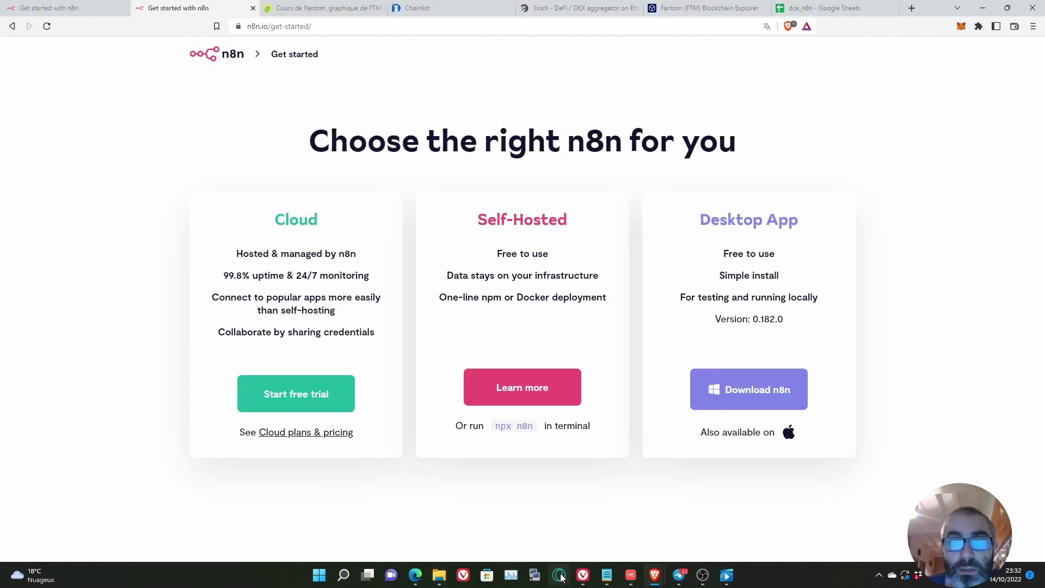
Step: Drag the Start, Params and Swap nodes into one straight row on the DCA-Swap canvas
{"action": "left_click", "coordinate": [631, 575]}
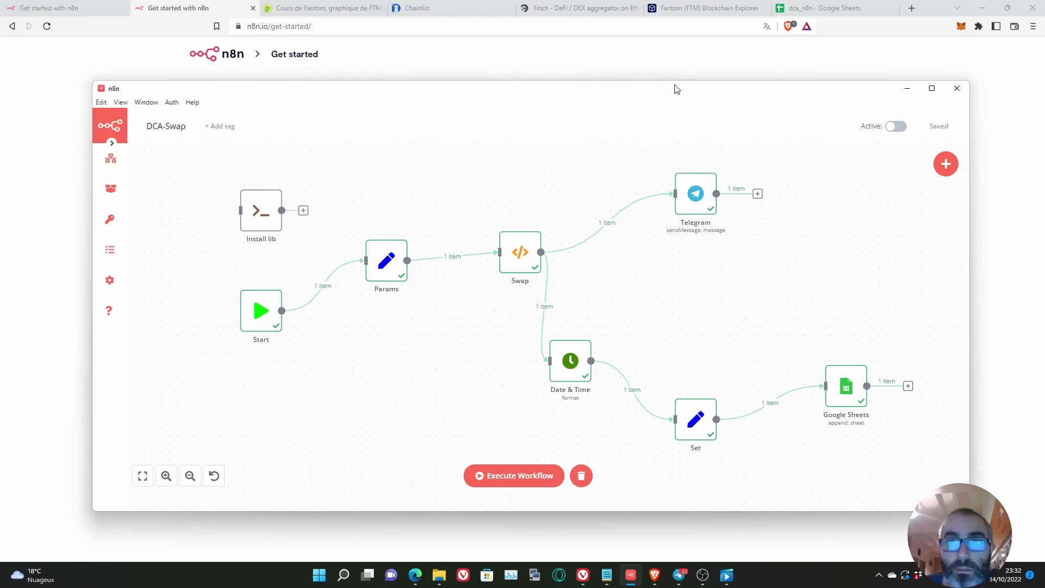
{"action": "left_click_drag", "start_coordinate": [660, 95], "coordinate": [654, 76]}
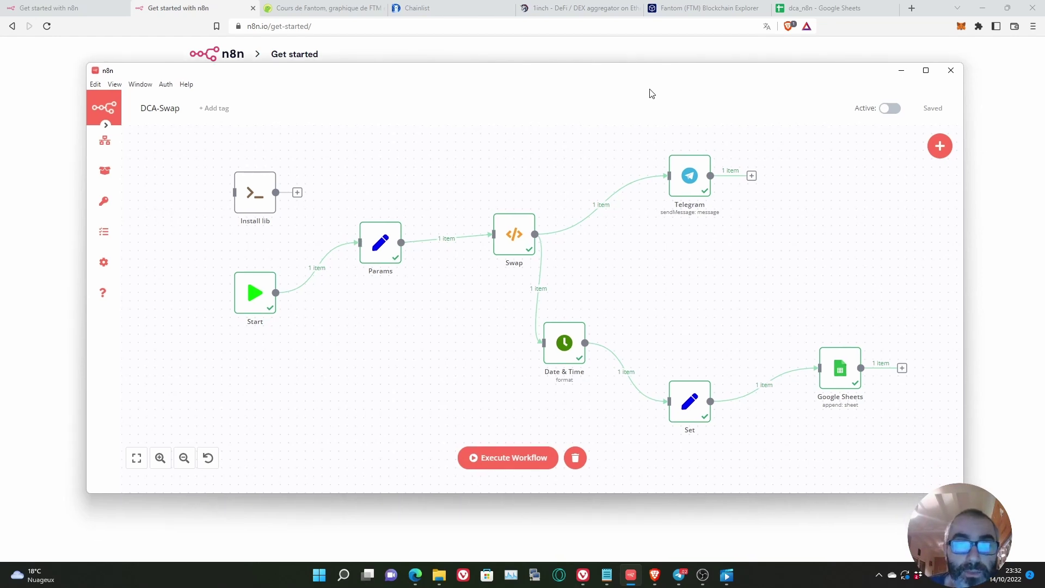
{"action": "left_click_drag", "start_coordinate": [517, 240], "coordinate": [492, 249]}
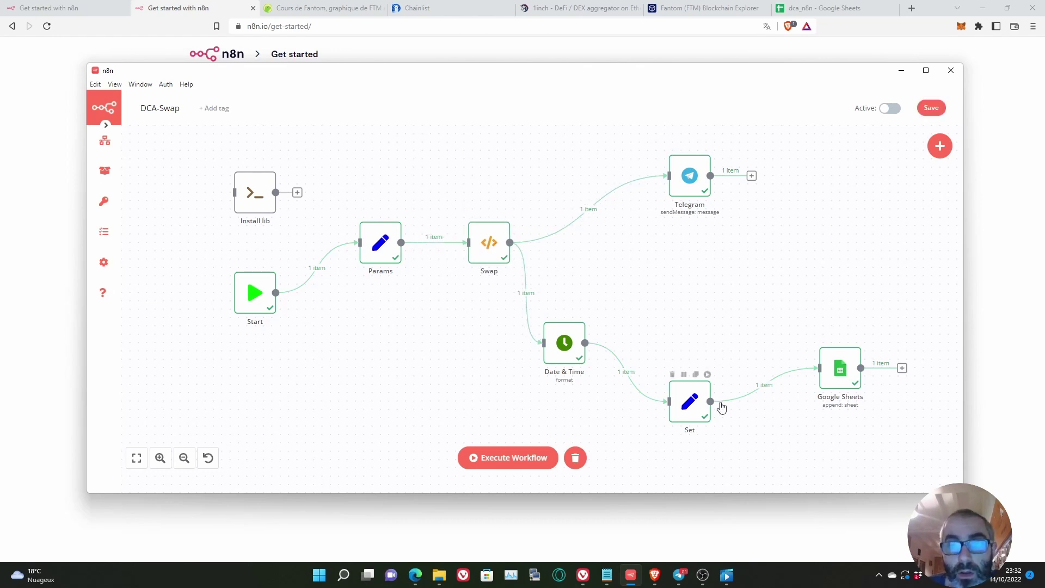
{"action": "mouse_move", "coordinate": [749, 401]}
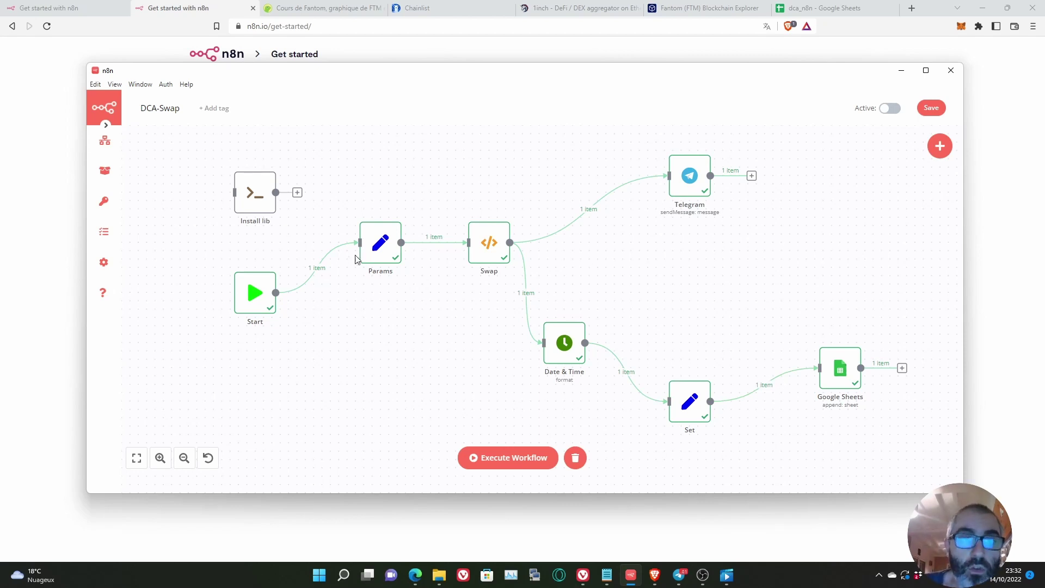
{"action": "mouse_move", "coordinate": [249, 302]}
{"action": "left_click_drag", "start_coordinate": [249, 302], "coordinate": [232, 285]}
{"action": "left_click_drag", "start_coordinate": [376, 251], "coordinate": [359, 284]}
{"action": "left_click_drag", "start_coordinate": [486, 254], "coordinate": [478, 264]}
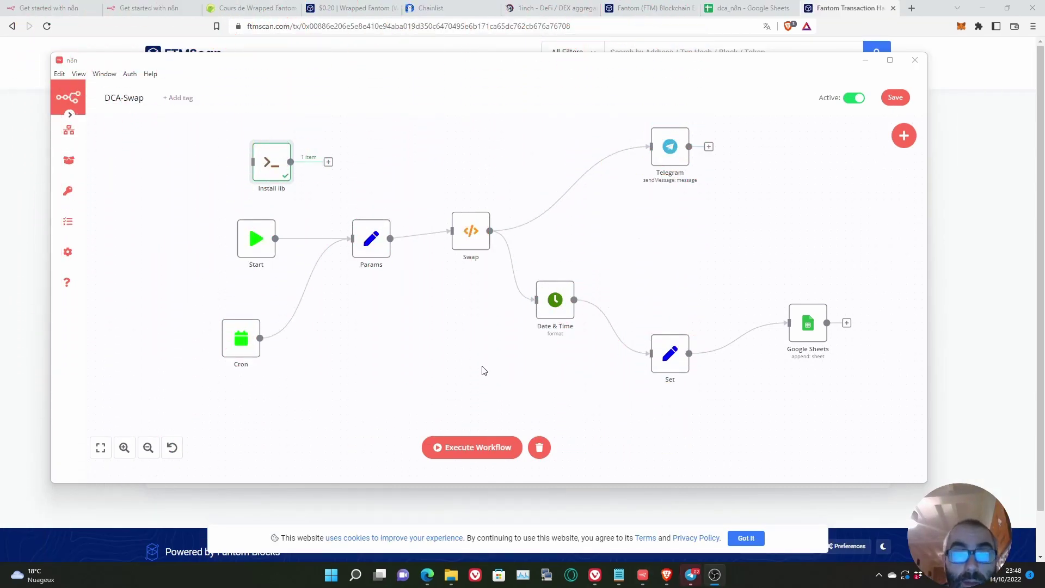
{"action": "left_click", "coordinate": [619, 574]}
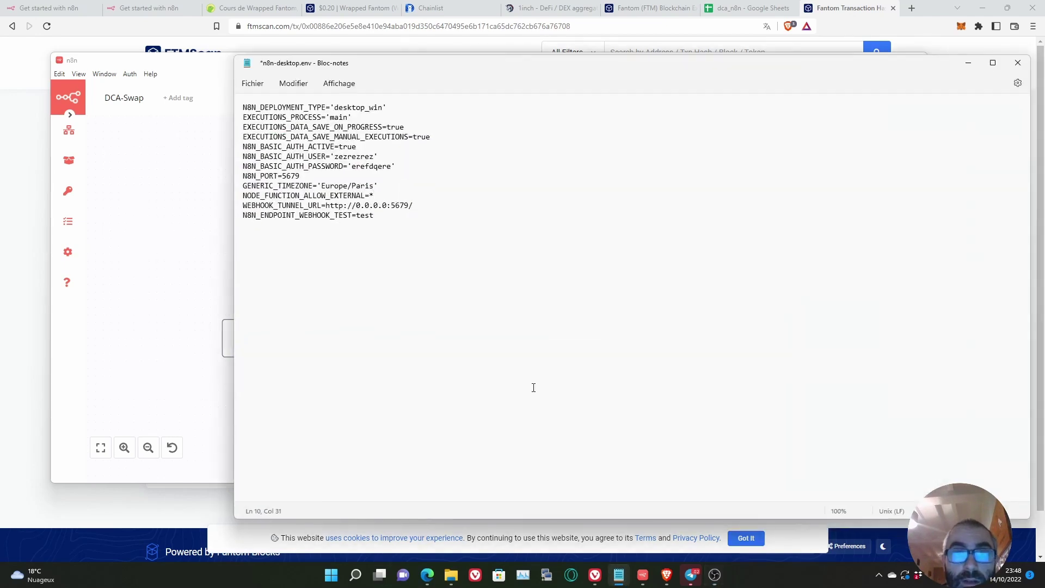
{"action": "left_click_drag", "start_coordinate": [396, 198], "coordinate": [242, 196]}
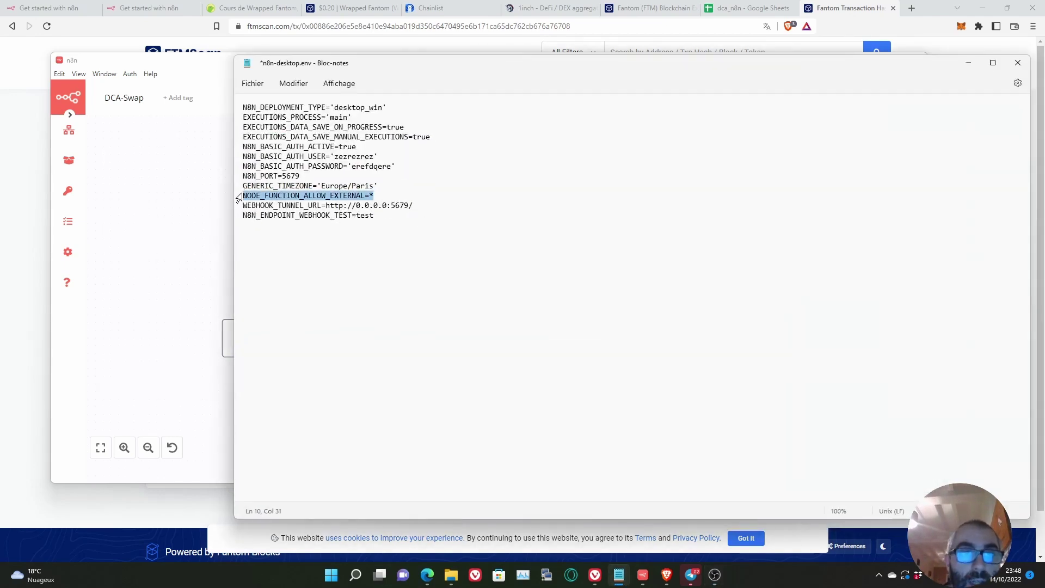
{"action": "left_click_drag", "start_coordinate": [381, 196], "coordinate": [235, 199]}
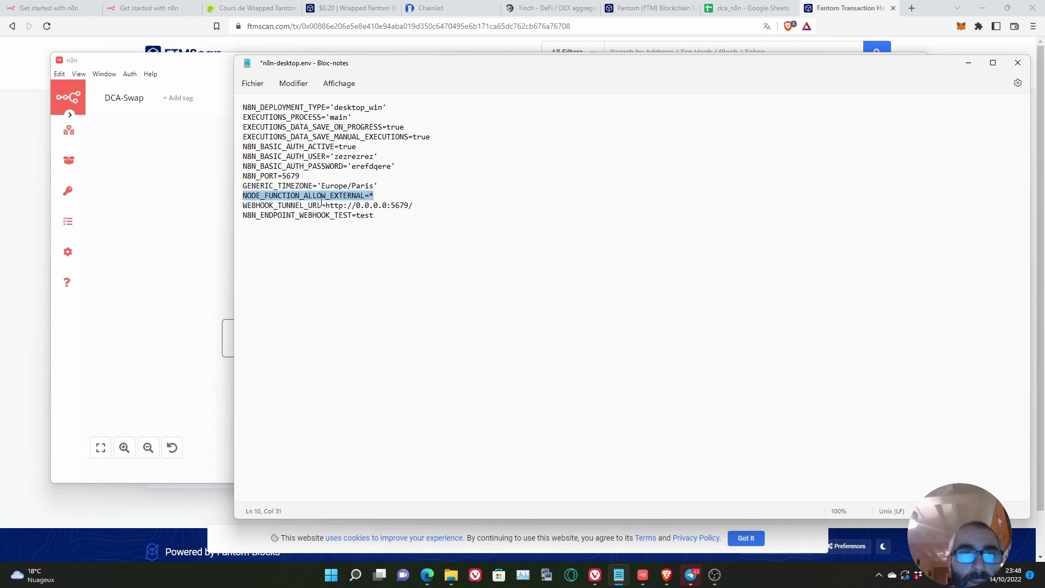
{"action": "left_click", "coordinate": [178, 214]}
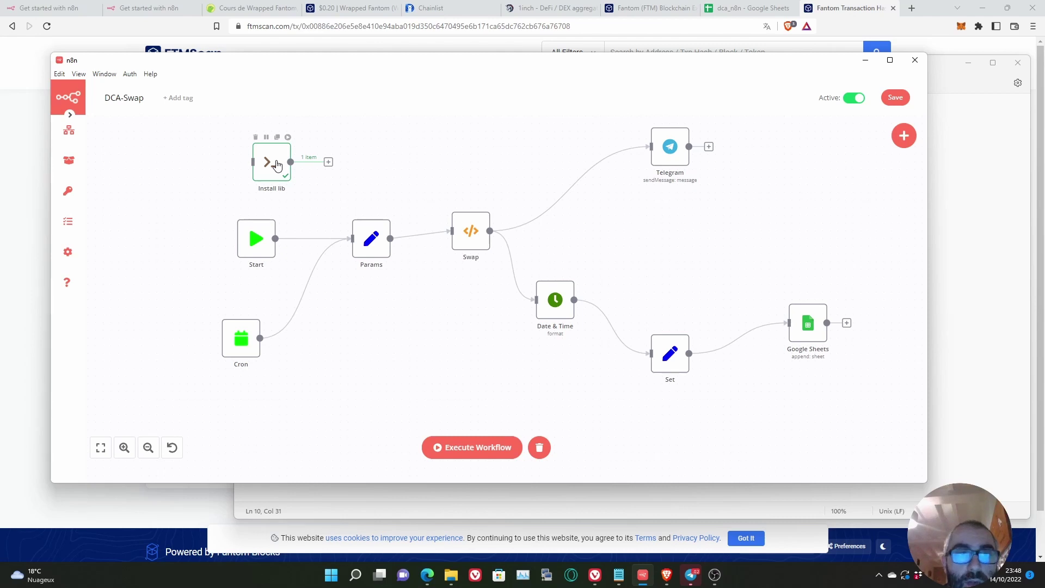
{"action": "double_click", "coordinate": [276, 164]}
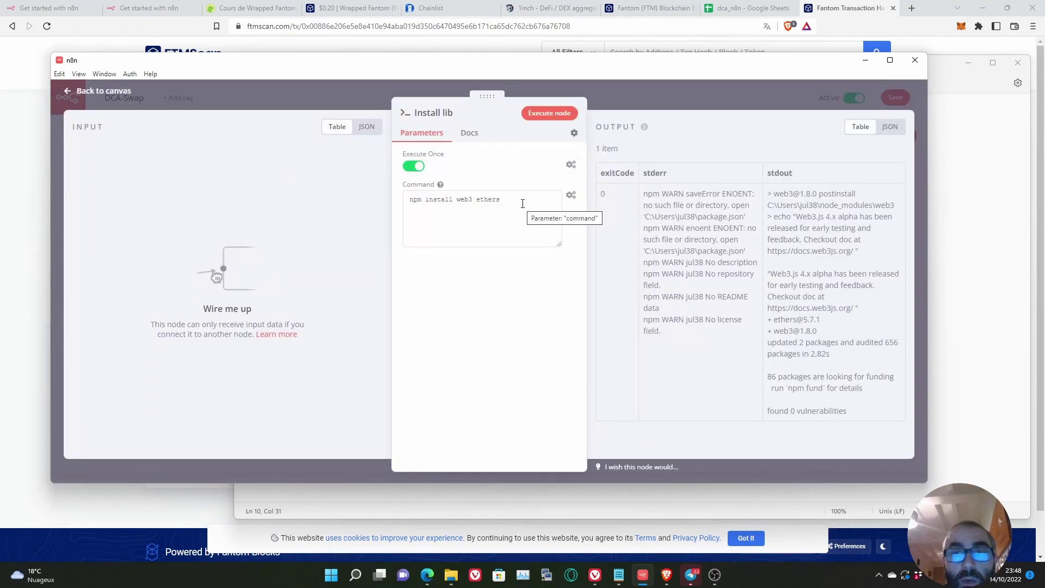
{"action": "left_click", "coordinate": [553, 114]}
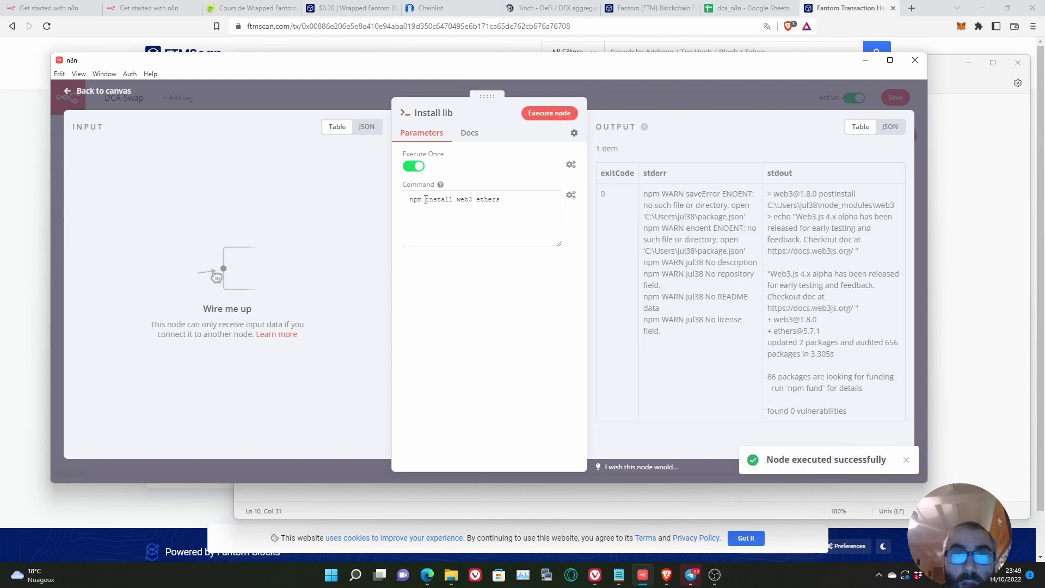
{"action": "left_click_drag", "start_coordinate": [424, 199], "coordinate": [410, 199]}
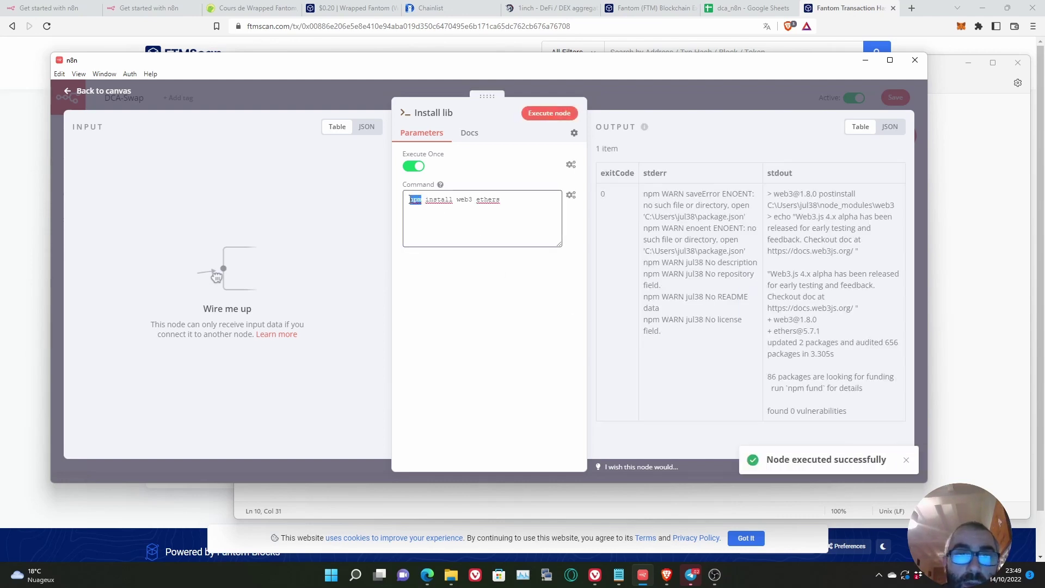
{"action": "left_click", "coordinate": [642, 100]}
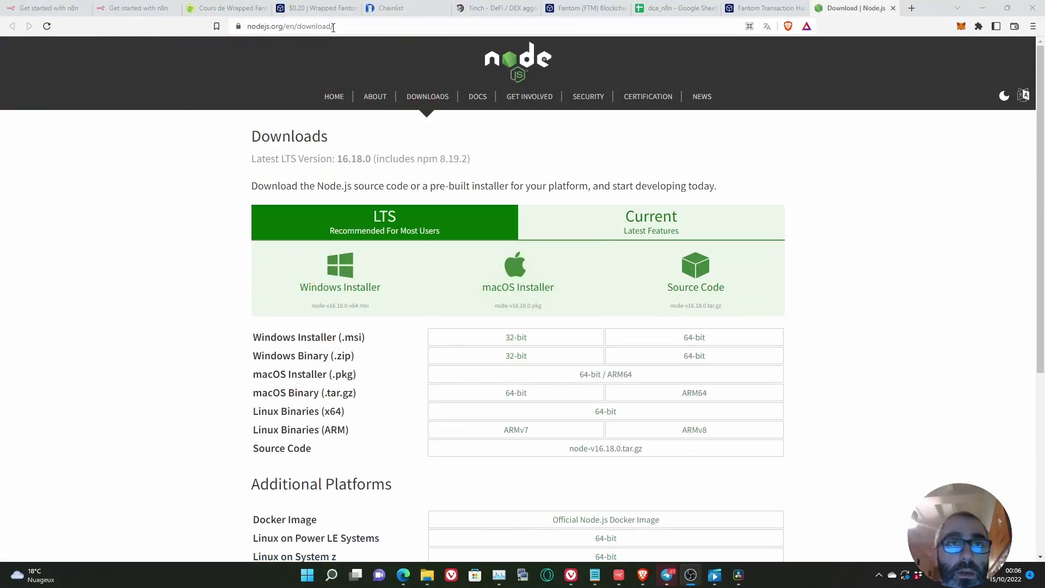
{"action": "left_click_drag", "start_coordinate": [363, 28], "coordinate": [240, 27]}
{"action": "left_click_drag", "start_coordinate": [472, 159], "coordinate": [301, 165]}
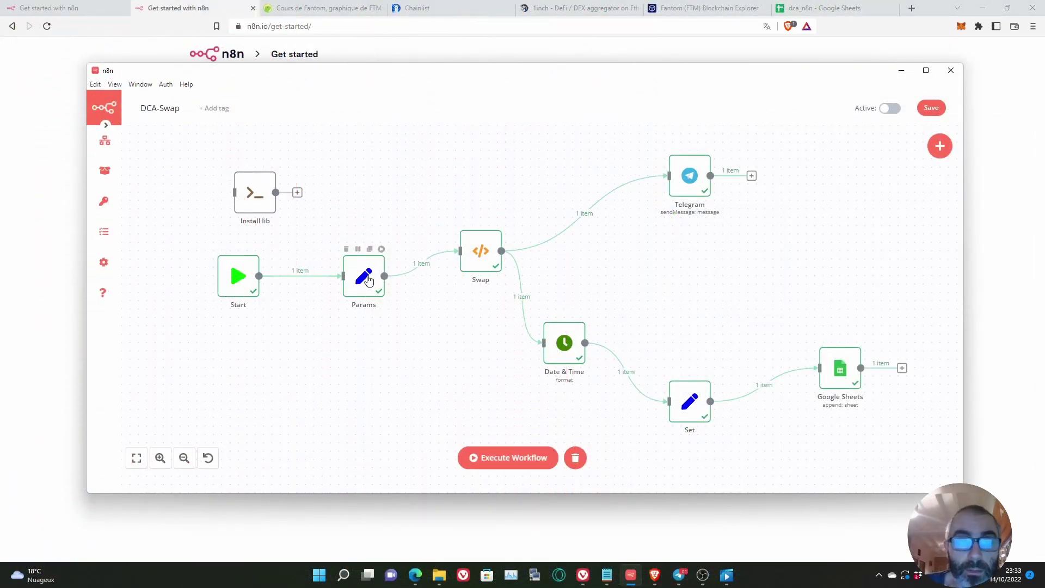
Step: Scroll through the Params node fields from token1 to chainId, then switch to CoinGecko's Fantom page
{"action": "double_click", "coordinate": [367, 279]}
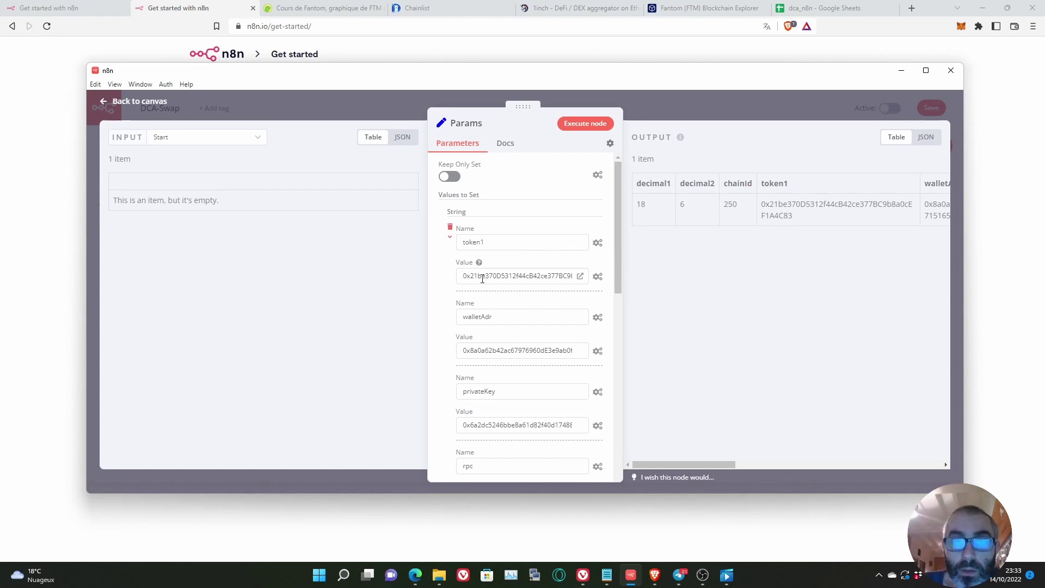
{"action": "scroll", "coordinate": [468, 332], "scroll_direction": "down", "scroll_amount": 3}
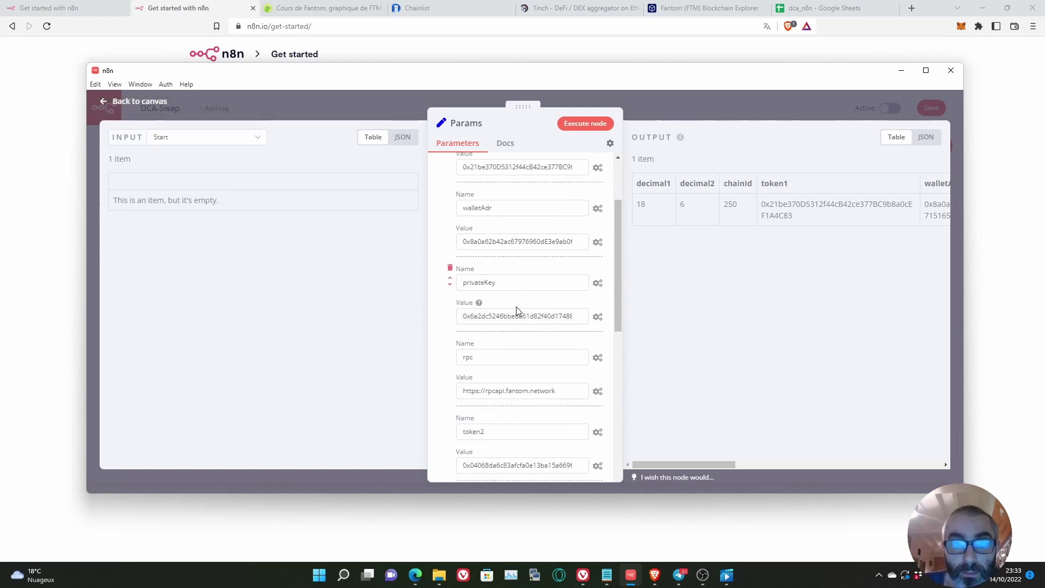
{"action": "scroll", "coordinate": [507, 326], "scroll_direction": "down", "scroll_amount": 1}
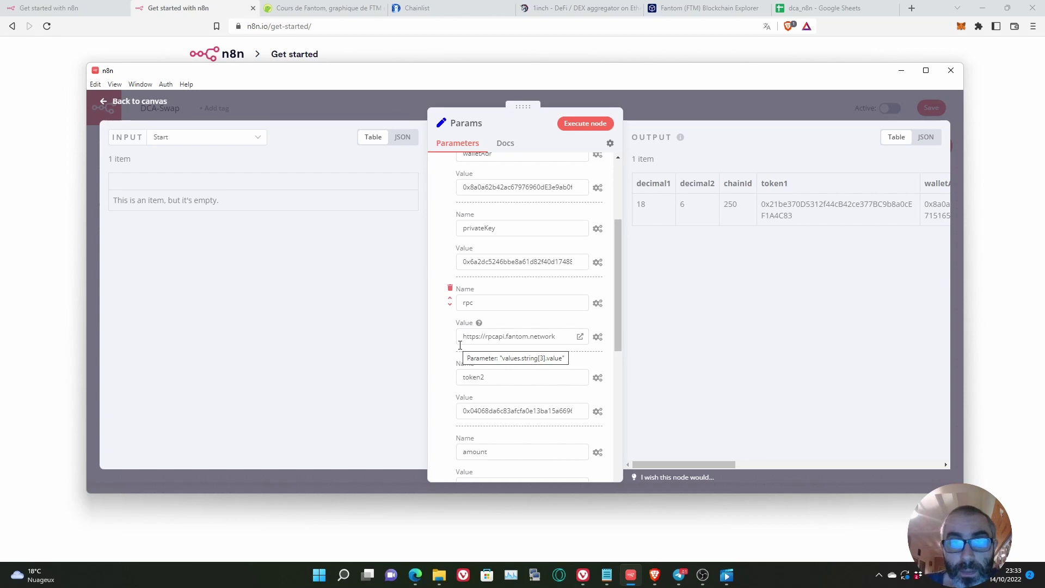
{"action": "scroll", "coordinate": [541, 355], "scroll_direction": "down", "scroll_amount": 3}
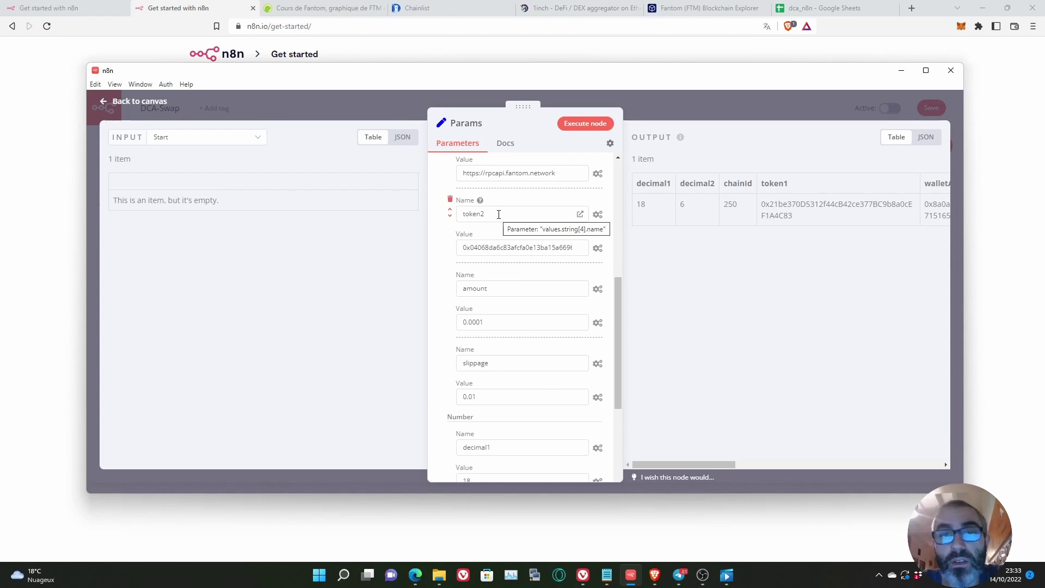
{"action": "scroll", "coordinate": [499, 214], "scroll_direction": "up", "scroll_amount": 5}
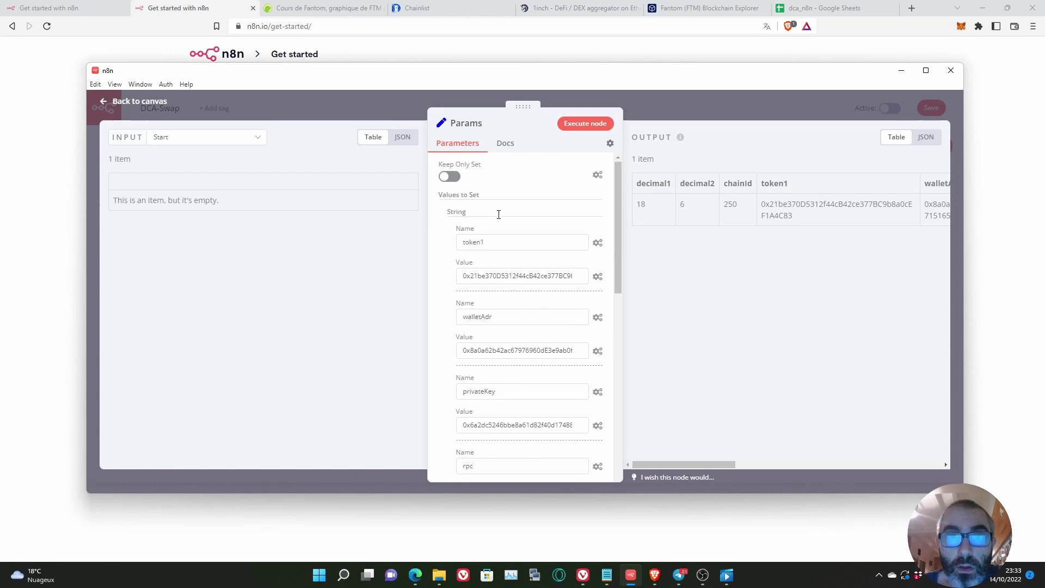
{"action": "scroll", "coordinate": [538, 278], "scroll_direction": "down", "scroll_amount": 5}
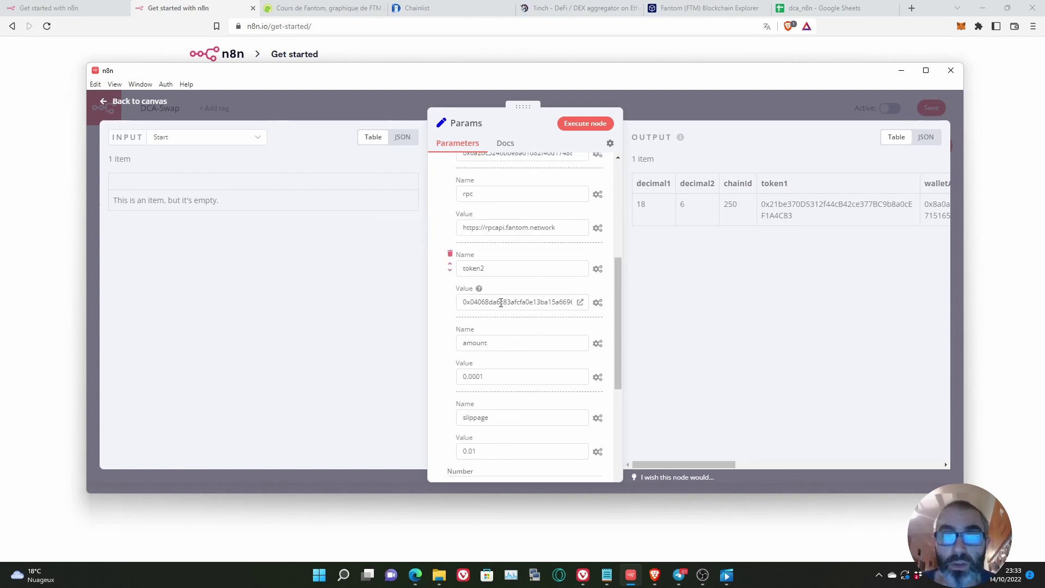
{"action": "scroll", "coordinate": [498, 301], "scroll_direction": "down", "scroll_amount": 2}
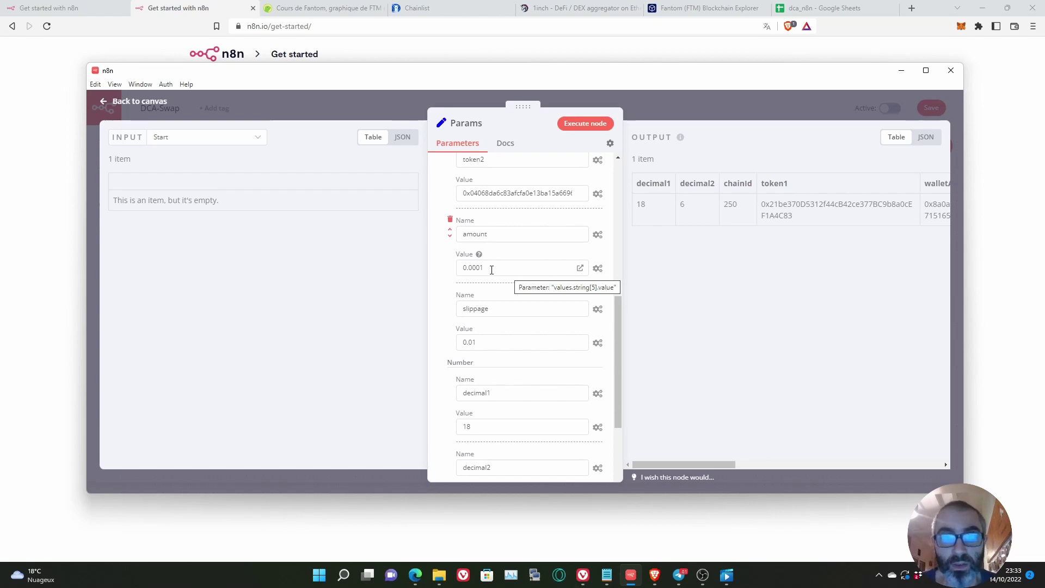
{"action": "scroll", "coordinate": [492, 270], "scroll_direction": "down", "scroll_amount": 3}
{"action": "scroll", "coordinate": [490, 275], "scroll_direction": "up", "scroll_amount": 2}
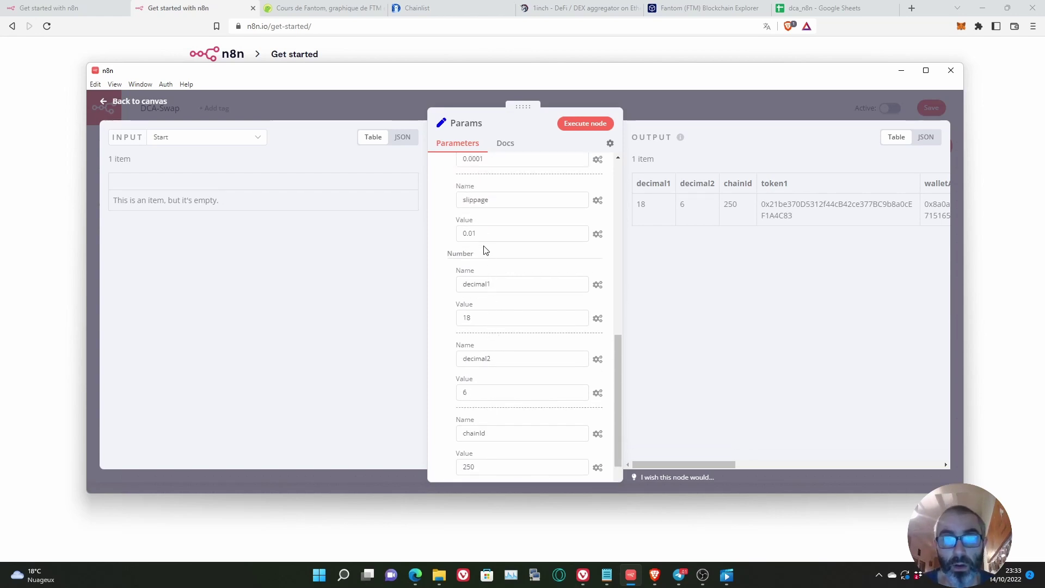
{"action": "scroll", "coordinate": [517, 321], "scroll_direction": "down", "scroll_amount": 1}
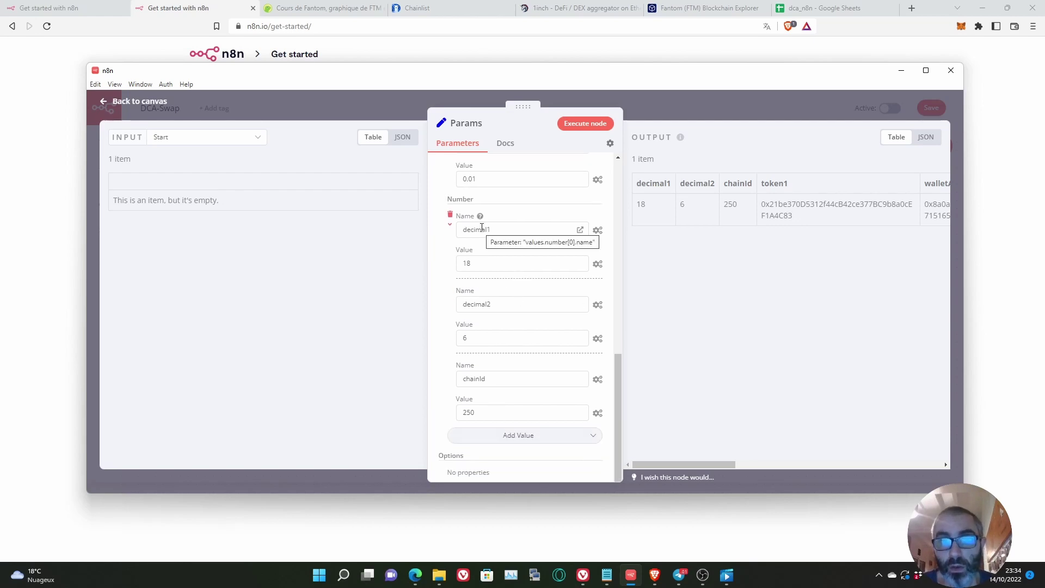
{"action": "scroll", "coordinate": [498, 303], "scroll_direction": "down", "scroll_amount": 2}
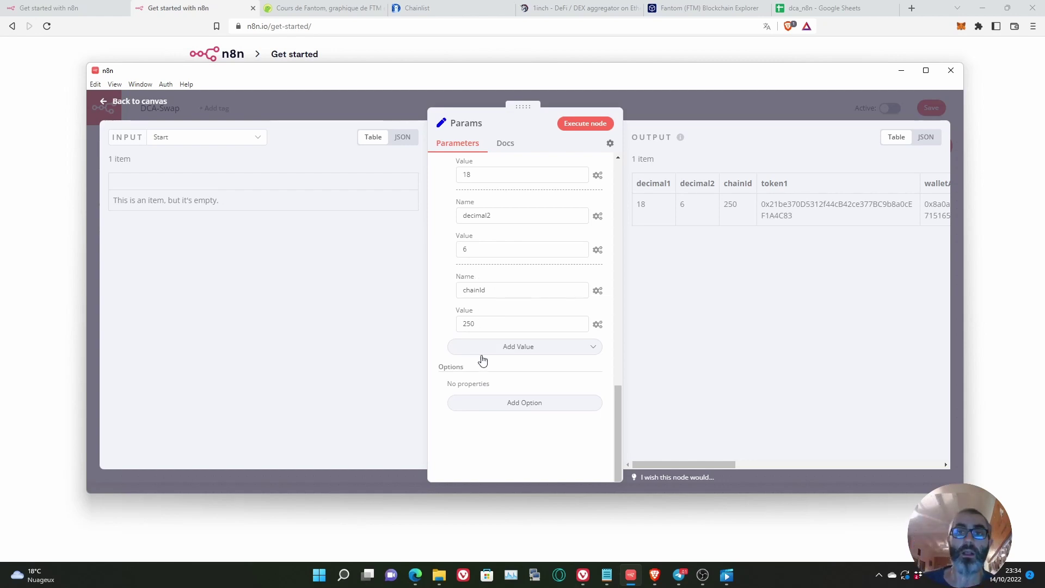
{"action": "scroll", "coordinate": [498, 343], "scroll_direction": "up", "scroll_amount": 8}
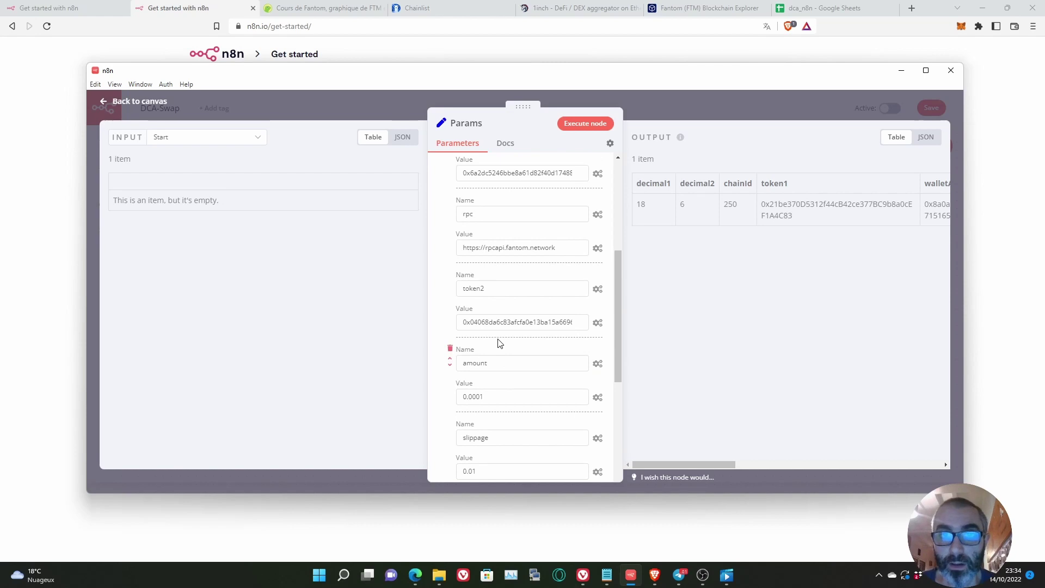
{"action": "scroll", "coordinate": [499, 343], "scroll_direction": "up", "scroll_amount": 6}
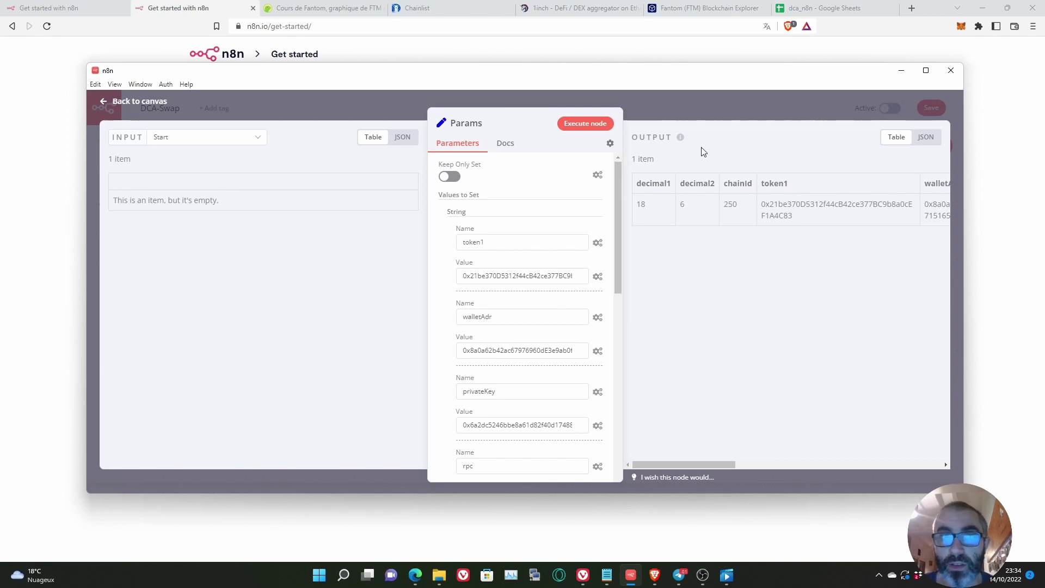
{"action": "left_click", "coordinate": [312, 10]}
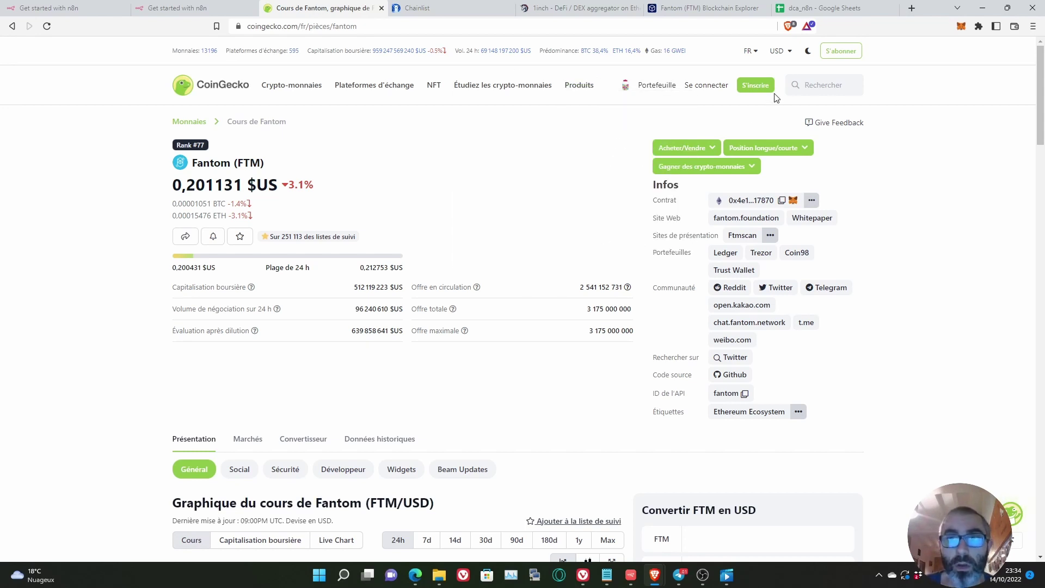
Step: Search 'wftm' on CoinGecko, copy the Wrapped Fantom contract address, and compare it with token1
{"action": "left_click", "coordinate": [812, 85]}
{"action": "type", "text": "wf"}
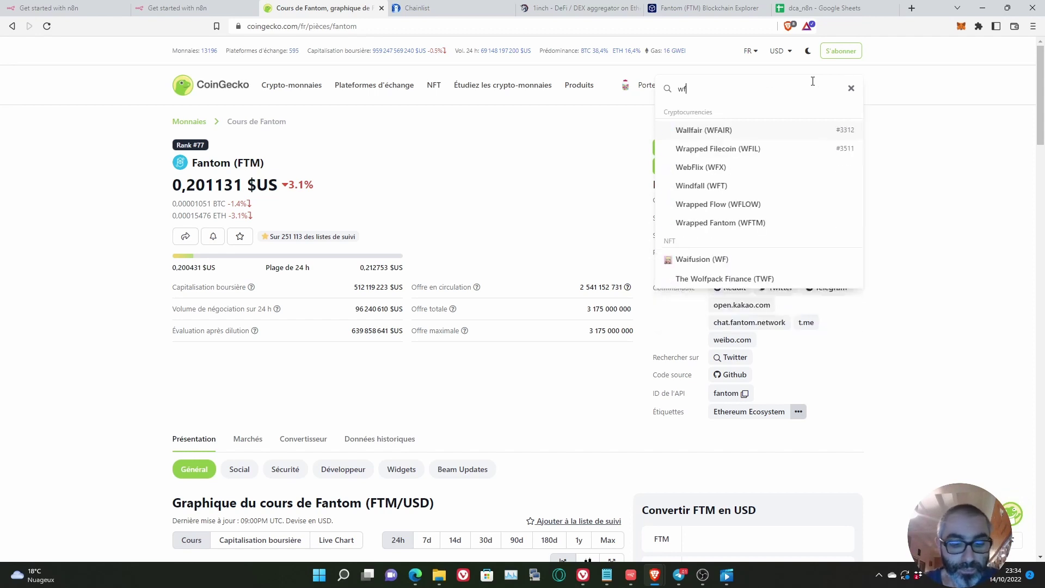
{"action": "type", "text": "tm"}
{"action": "left_click", "coordinate": [759, 133]}
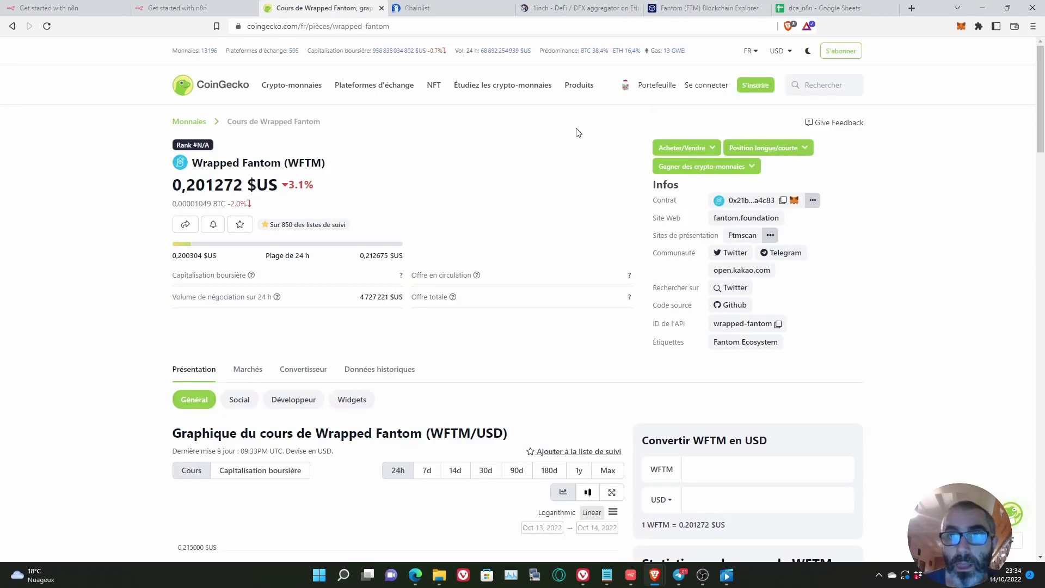
{"action": "scroll", "coordinate": [777, 214], "scroll_direction": "down", "scroll_amount": 1}
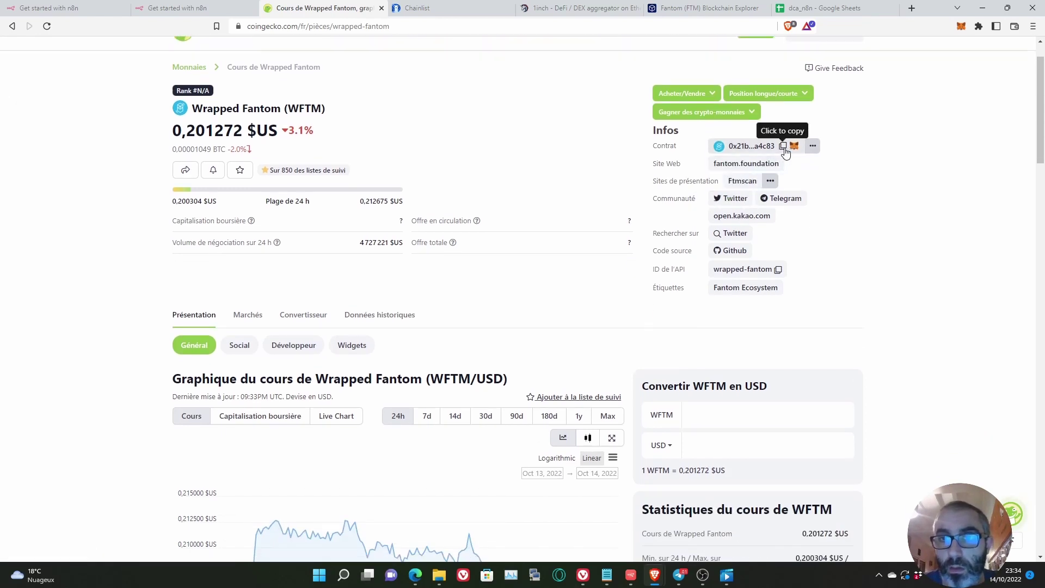
{"action": "left_click", "coordinate": [812, 149]}
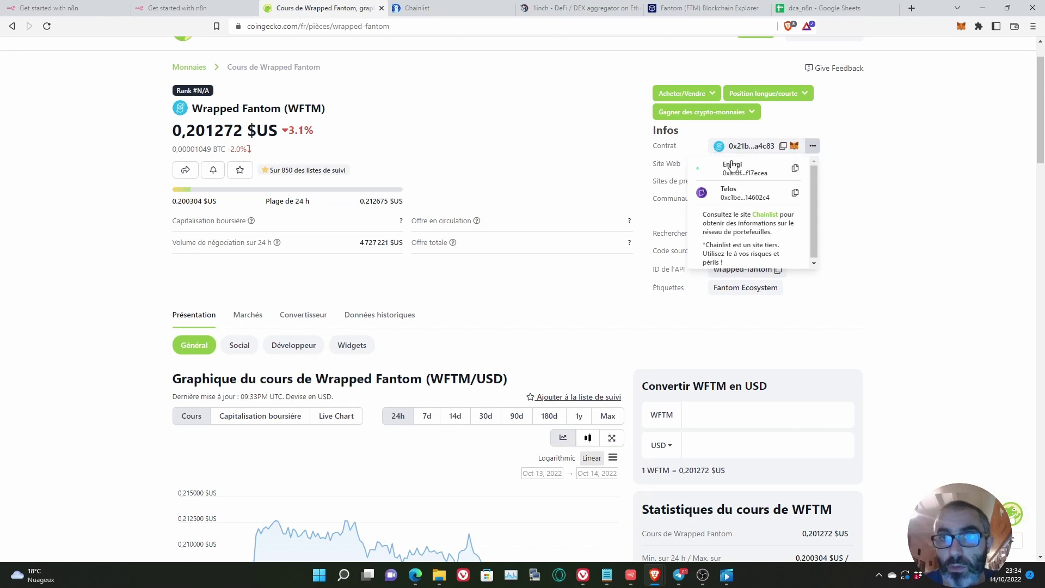
{"action": "left_click", "coordinate": [783, 146]}
{"action": "left_click", "coordinate": [632, 576]}
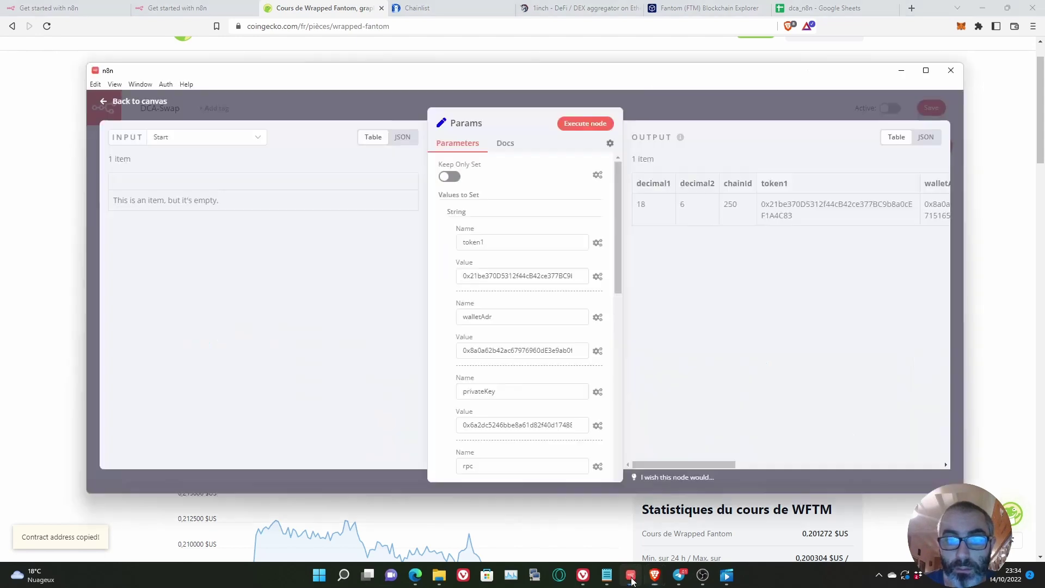
{"action": "left_click_drag", "start_coordinate": [512, 275], "coordinate": [625, 278]}
{"action": "left_click", "coordinate": [984, 221]}
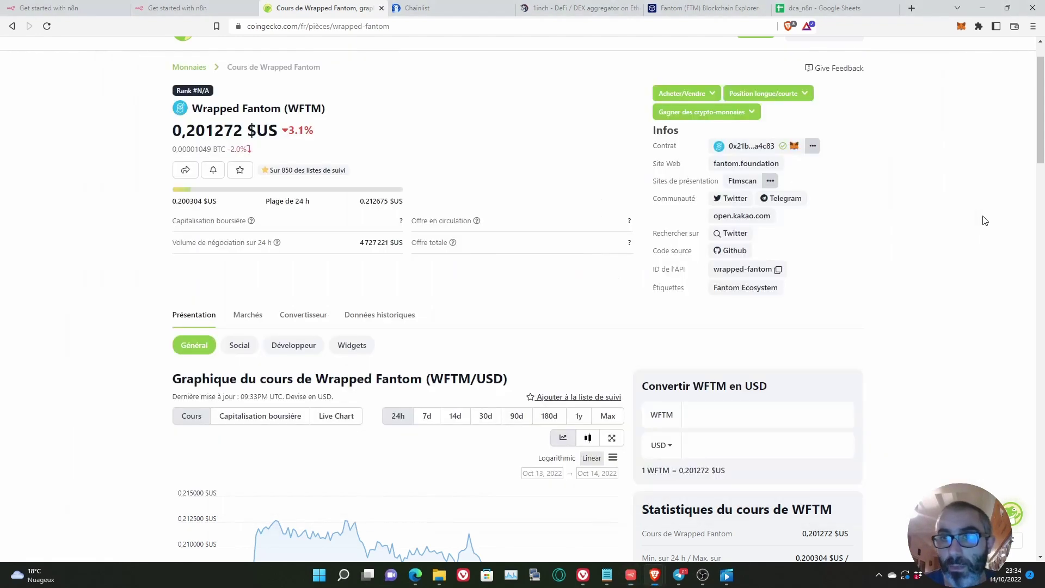
{"action": "scroll", "coordinate": [849, 223], "scroll_direction": "up", "scroll_amount": 1}
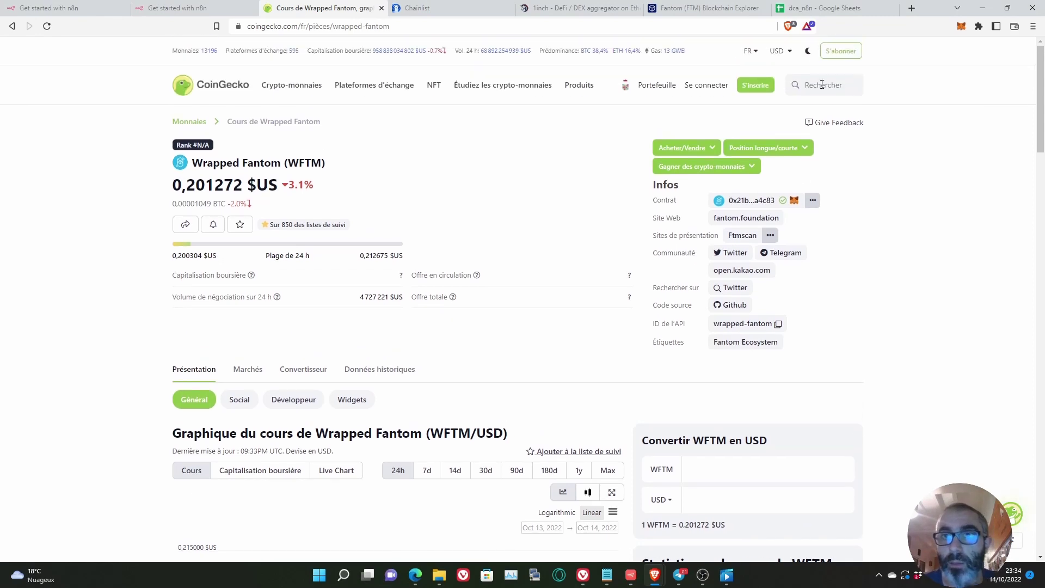
Step: Search 'usdc', open USD Coin, and list its contract addresses down to Fantom
{"action": "left_click", "coordinate": [822, 84]}
{"action": "type", "text": "usdc"}
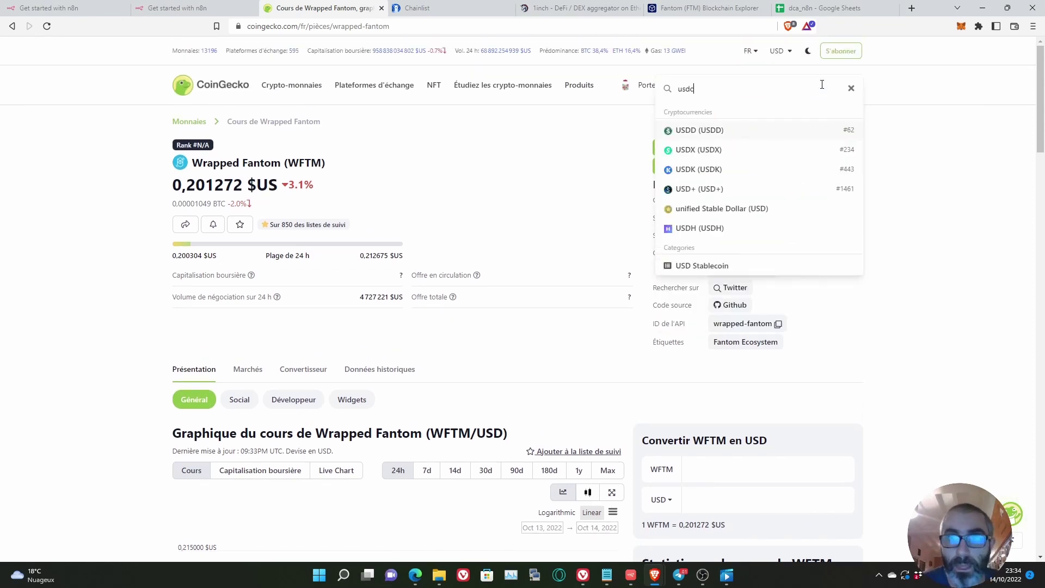
{"action": "left_click", "coordinate": [748, 134]}
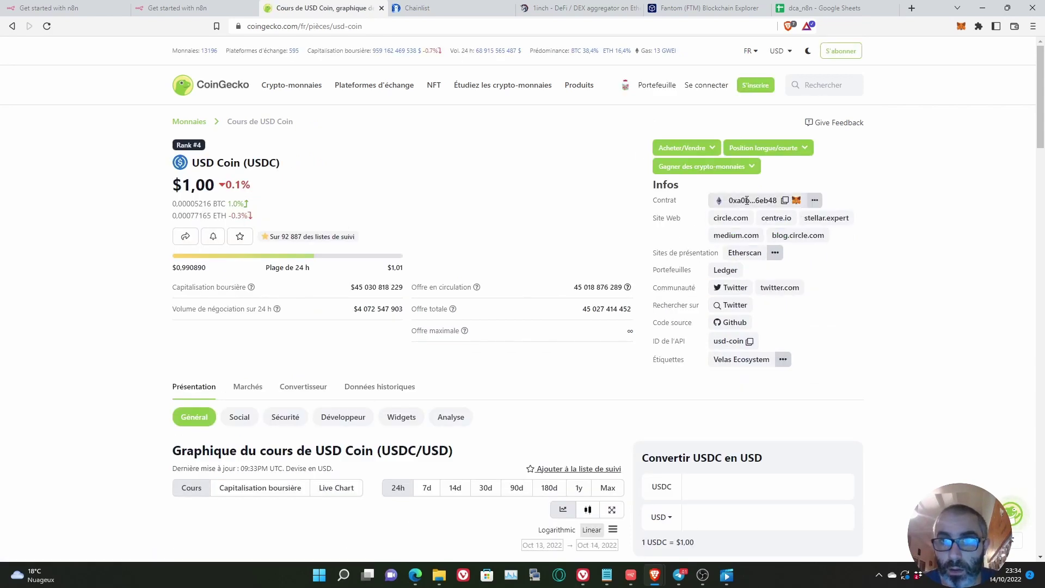
{"action": "left_click", "coordinate": [814, 200]}
{"action": "scroll", "coordinate": [776, 230], "scroll_direction": "down", "scroll_amount": 1}
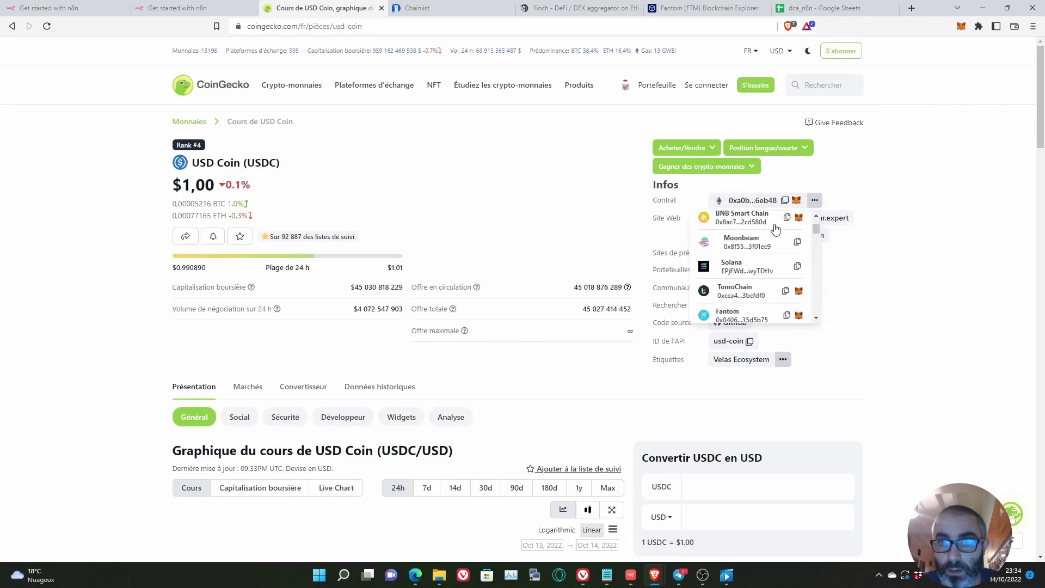
{"action": "scroll", "coordinate": [775, 230], "scroll_direction": "down", "scroll_amount": 1}
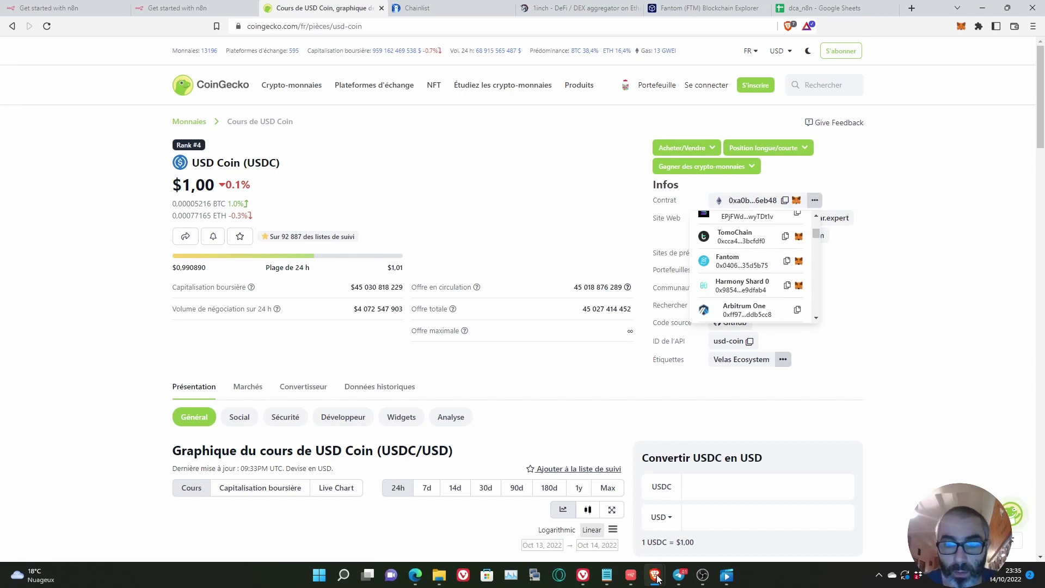
{"action": "left_click", "coordinate": [631, 575]}
Step: Compare token2's value 0x04068da6…d5b75 with CoinGecko's Fantom USDC contract address
{"action": "scroll", "coordinate": [543, 380], "scroll_direction": "down", "scroll_amount": 2}
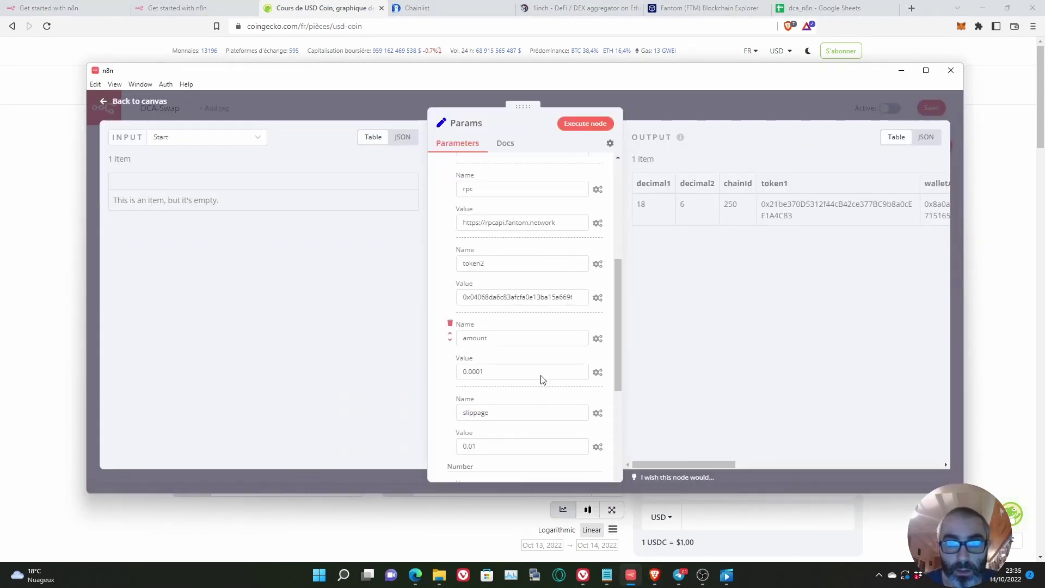
{"action": "left_click_drag", "start_coordinate": [532, 247], "coordinate": [591, 244]}
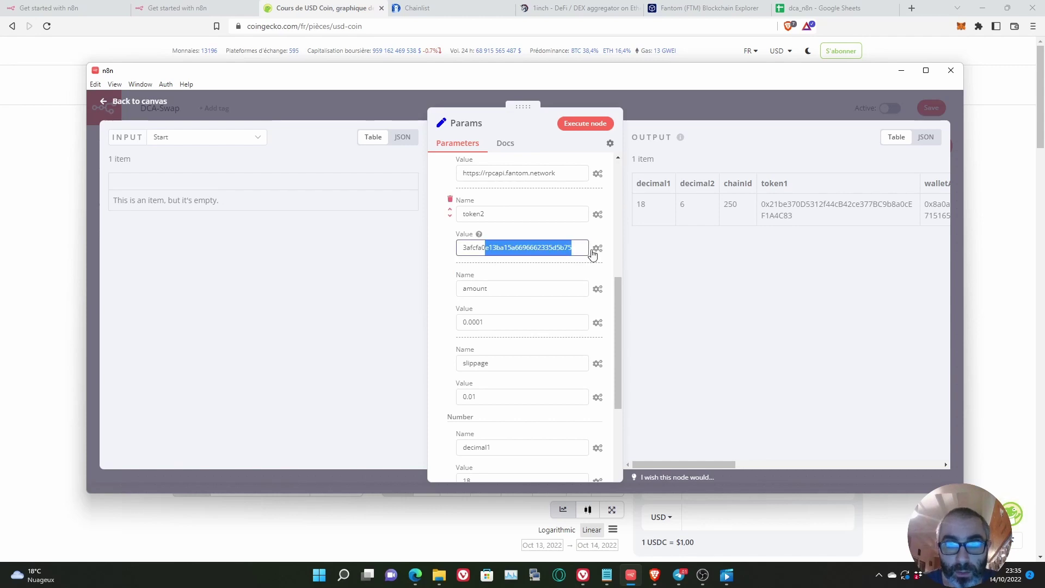
{"action": "left_click", "coordinate": [999, 218]}
{"action": "left_click", "coordinate": [999, 218]}
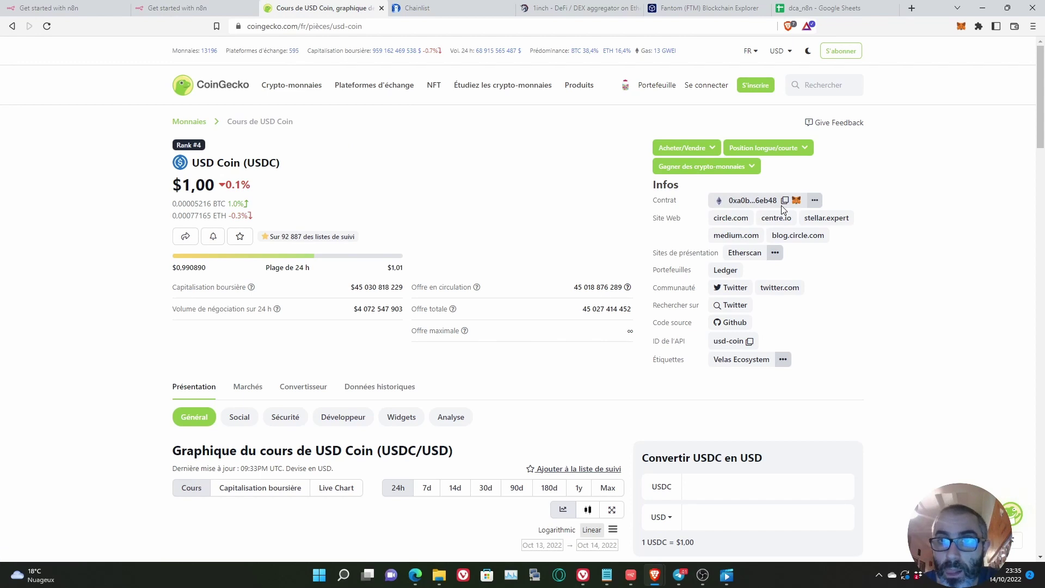
Step: Open USDC's Fantom contract on FTMScan and read its token Decimals of 6
{"action": "left_click", "coordinate": [774, 254]}
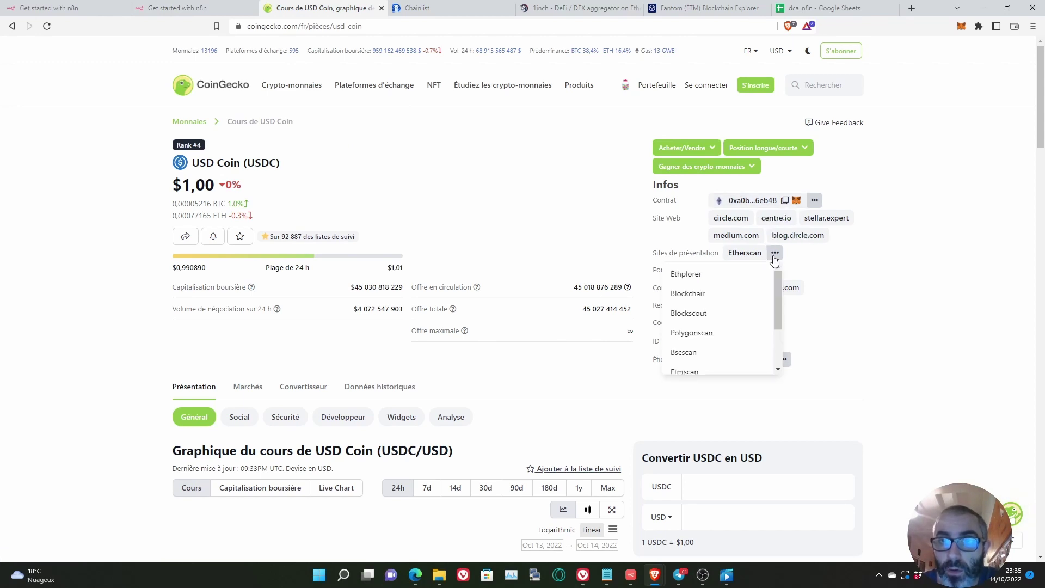
{"action": "scroll", "coordinate": [737, 310], "scroll_direction": "down", "scroll_amount": 2}
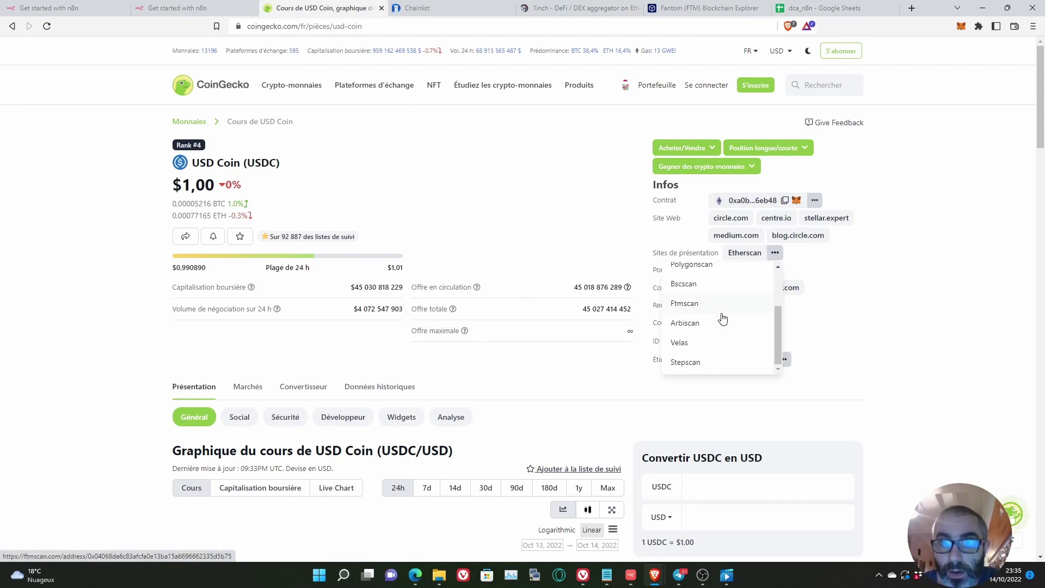
{"action": "scroll", "coordinate": [719, 333], "scroll_direction": "up", "scroll_amount": 2}
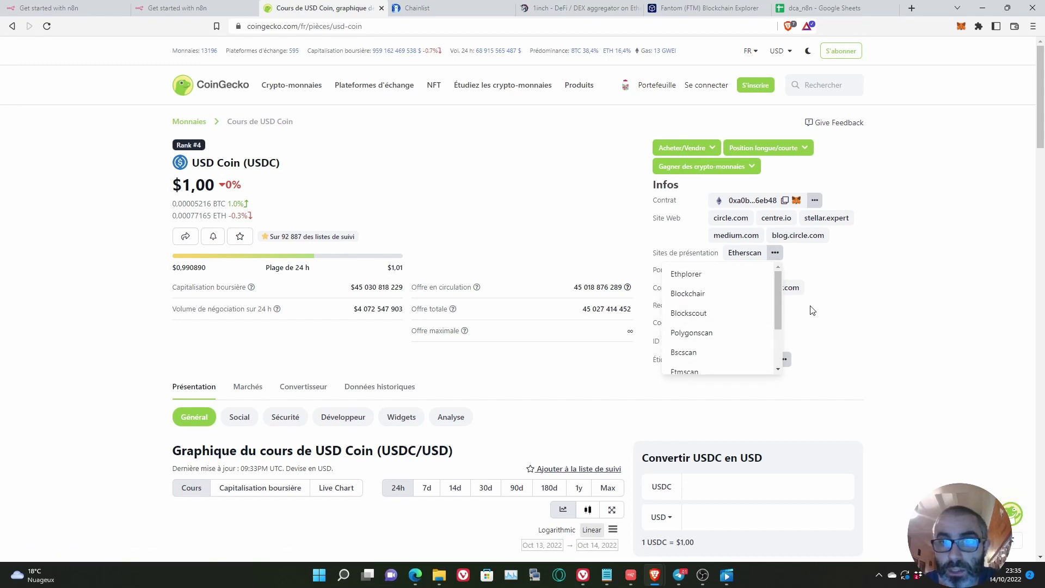
{"action": "scroll", "coordinate": [740, 313], "scroll_direction": "down", "scroll_amount": 1}
{"action": "scroll", "coordinate": [732, 294], "scroll_direction": "down", "scroll_amount": 1}
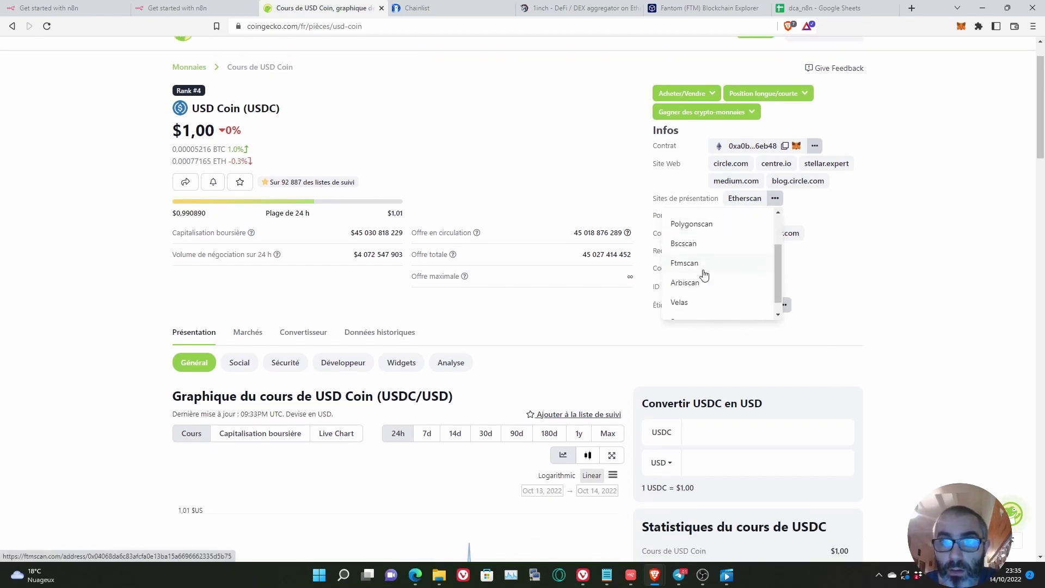
{"action": "left_click", "coordinate": [685, 263]}
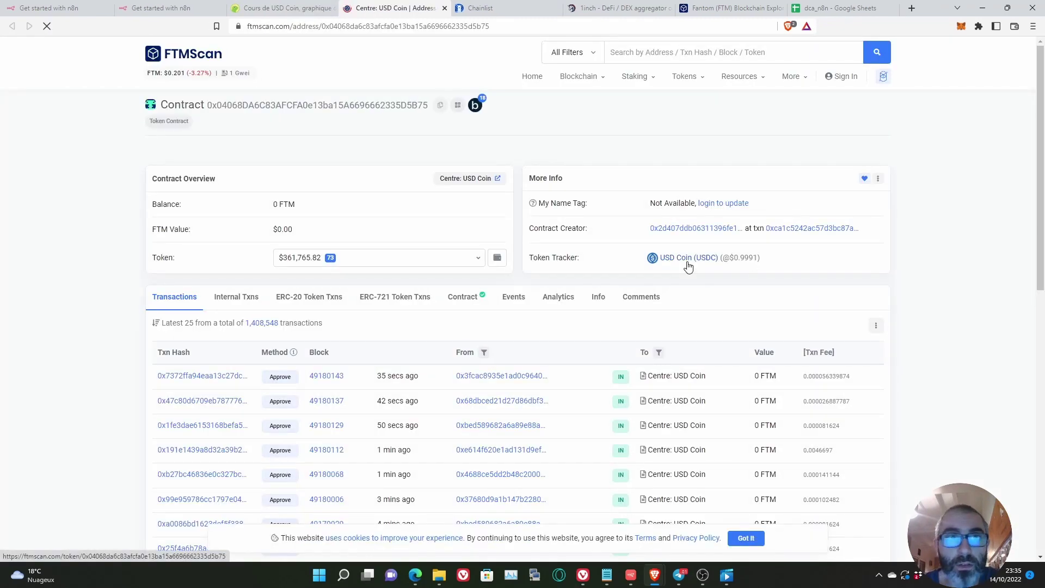
{"action": "left_click", "coordinate": [278, 8]}
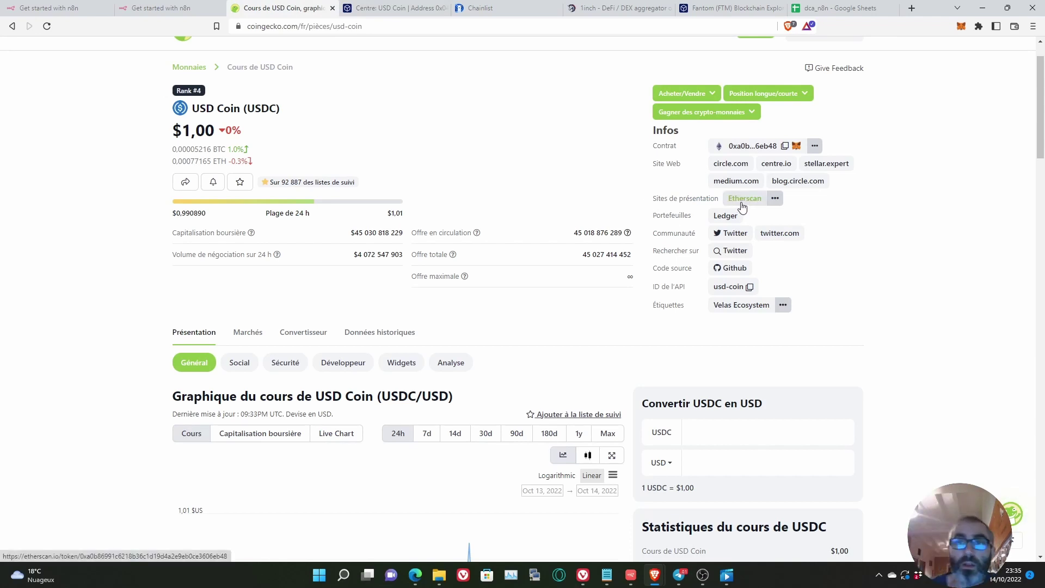
{"action": "left_click", "coordinate": [375, 12]}
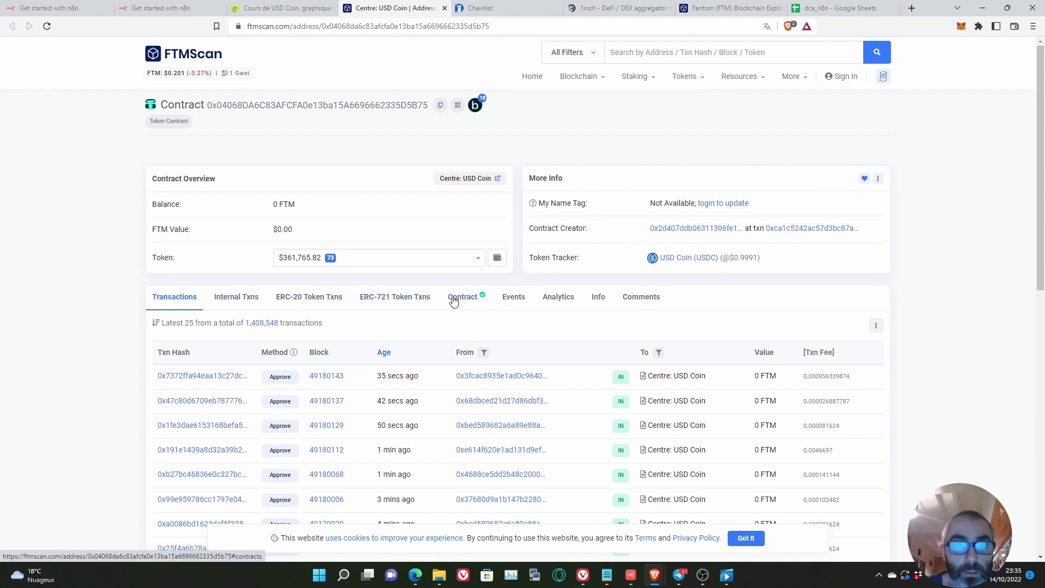
{"action": "left_click", "coordinate": [454, 301]}
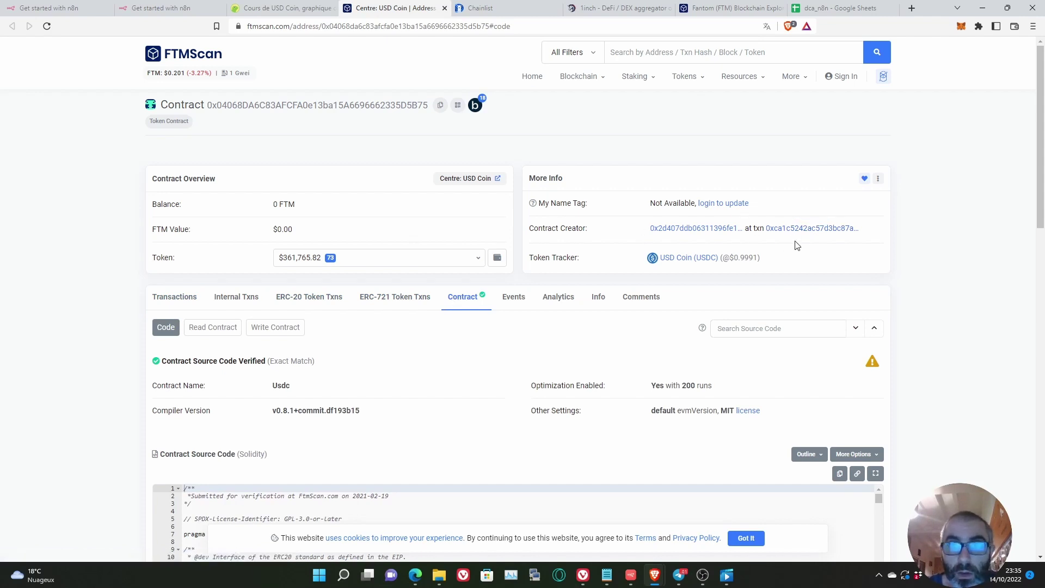
{"action": "left_click", "coordinate": [683, 259]}
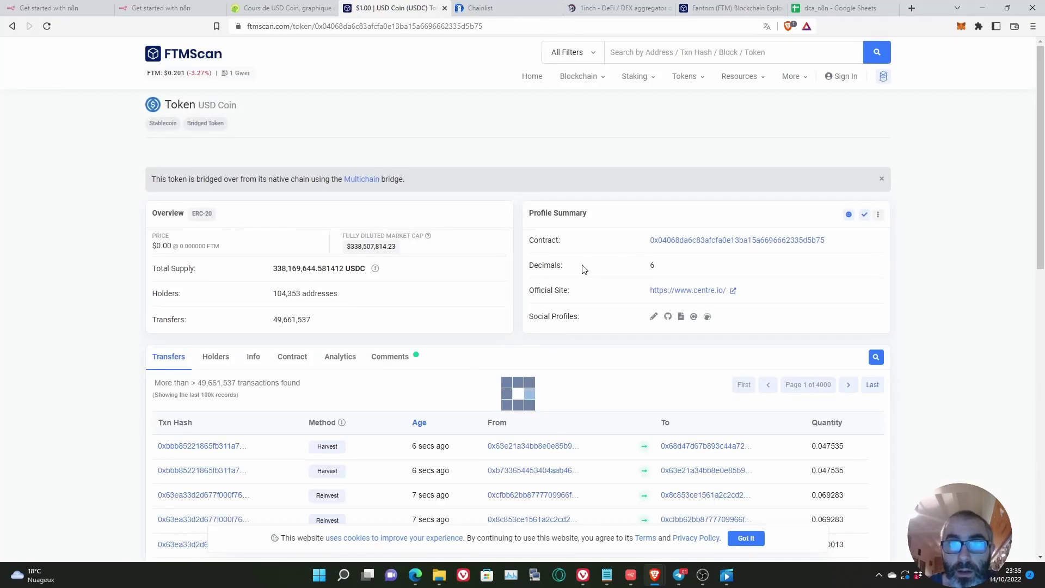
{"action": "left_click_drag", "start_coordinate": [535, 267], "coordinate": [656, 271]}
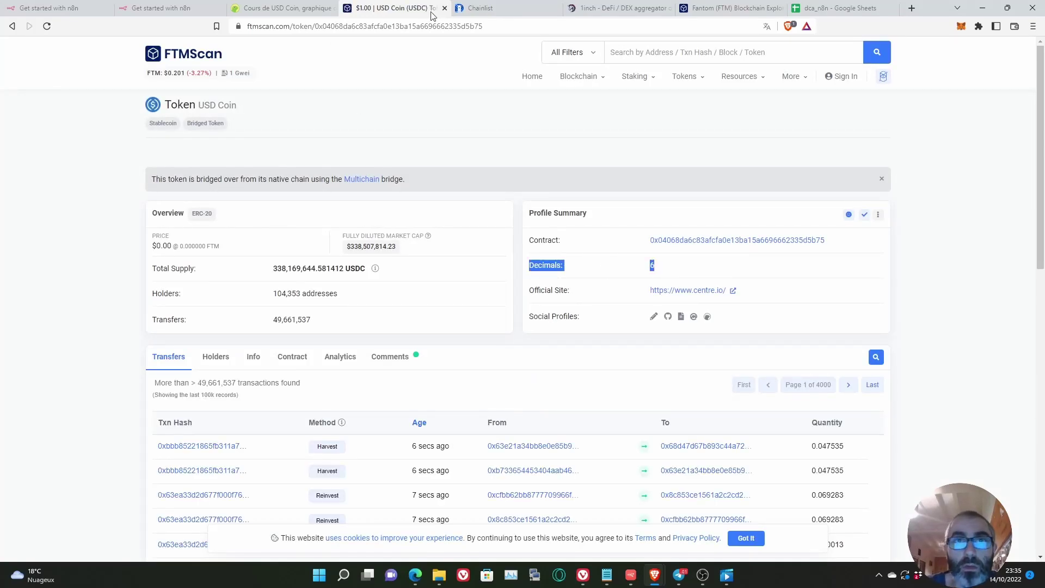
Step: Open the Wrapped Fantom token page on FTMScan and confirm its 18 decimals
{"action": "left_click", "coordinate": [444, 8]}
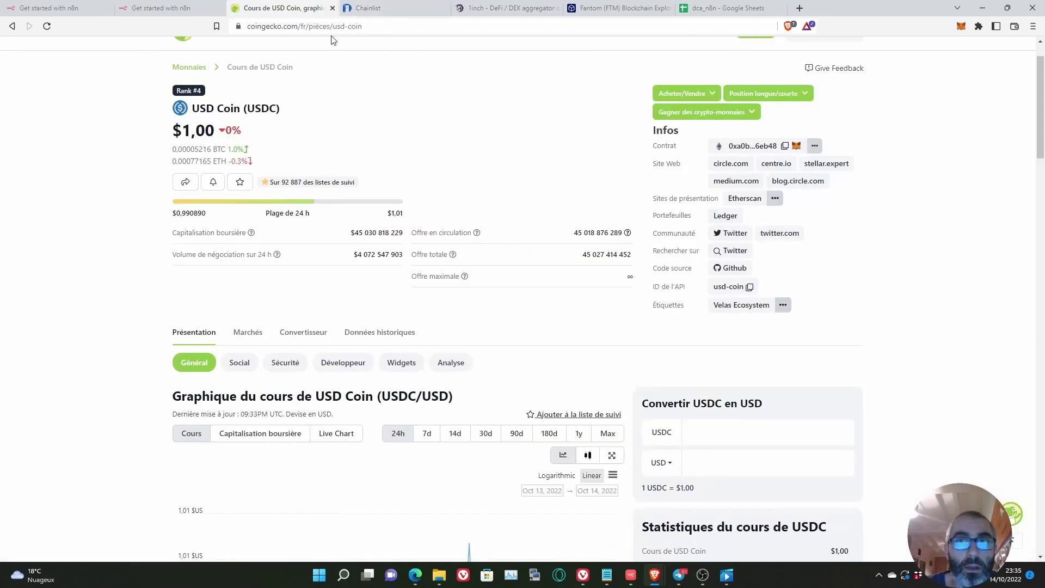
{"action": "left_click", "coordinate": [13, 26]}
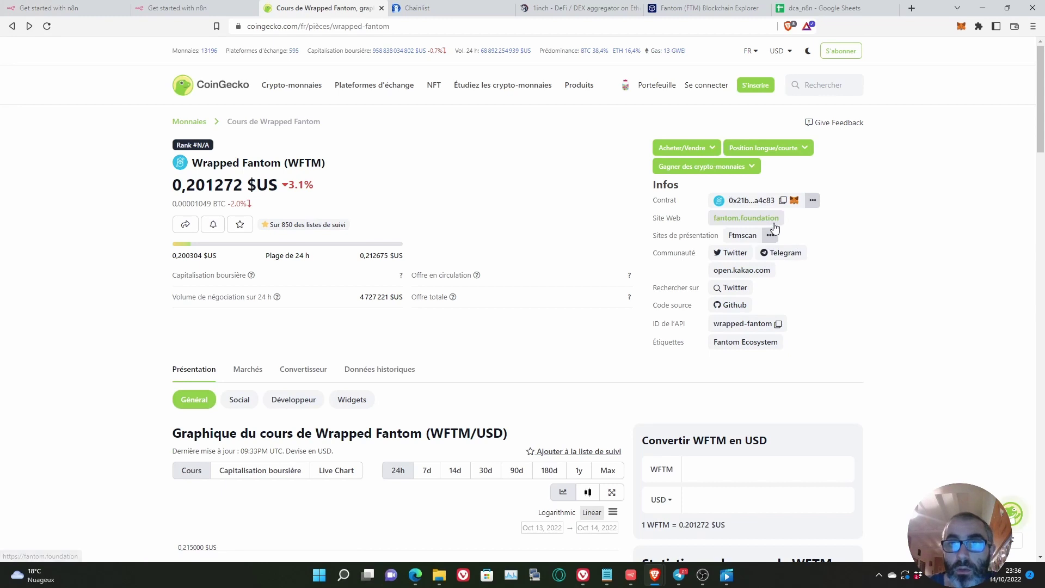
{"action": "left_click", "coordinate": [751, 235]}
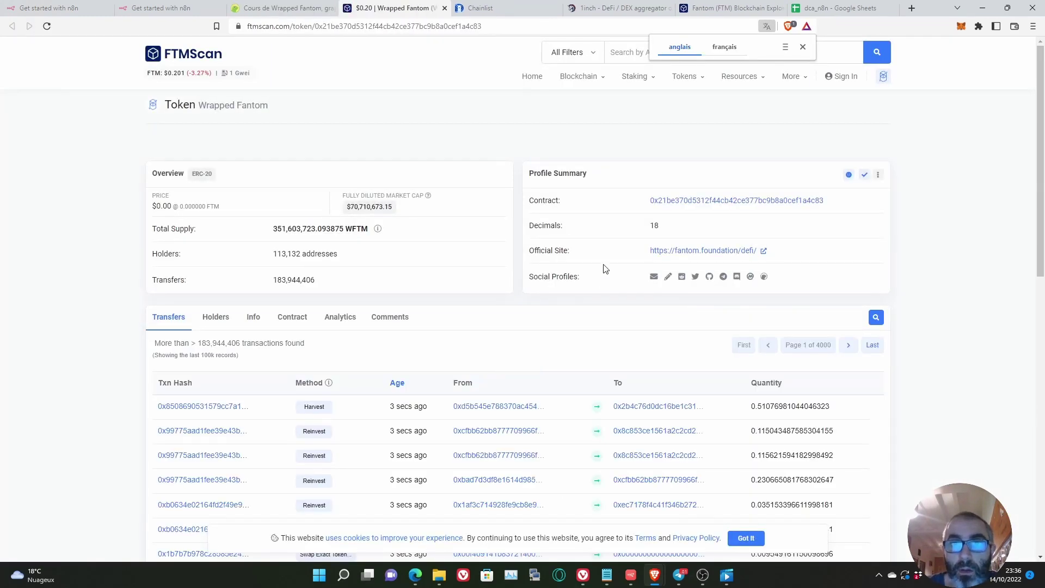
{"action": "left_click_drag", "start_coordinate": [527, 226], "coordinate": [683, 235]}
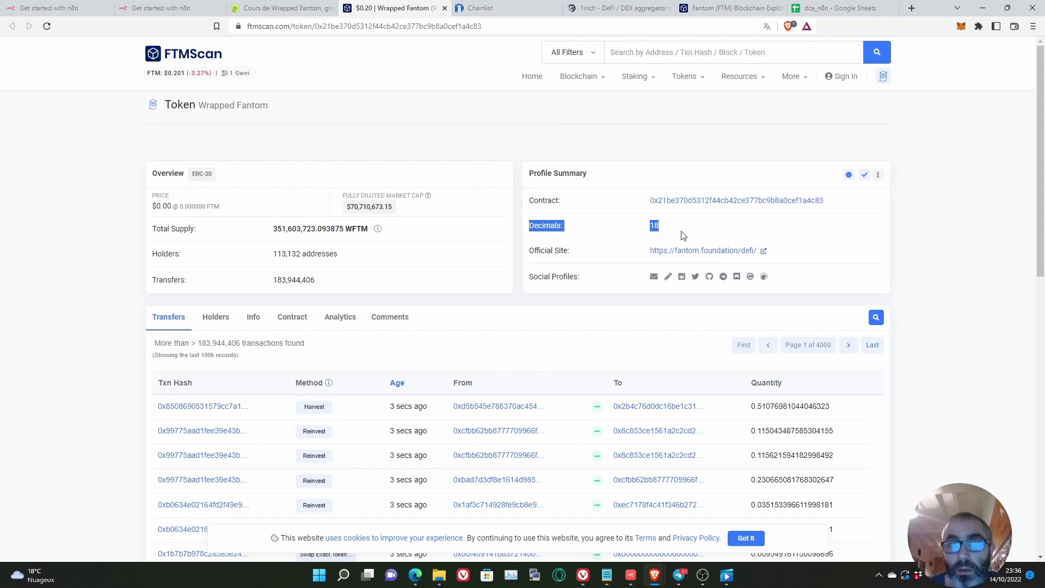
{"action": "left_click", "coordinate": [631, 575]}
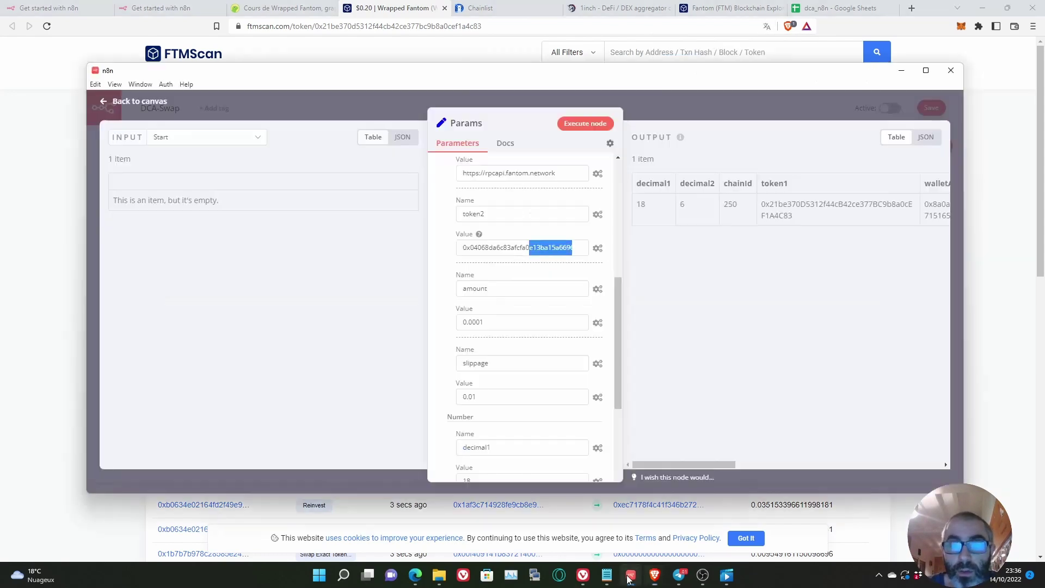
Step: Review Params amount 0.0001, slippage 0.01, decimals 18 and 6, and chainId 250
{"action": "scroll", "coordinate": [498, 266], "scroll_direction": "up", "scroll_amount": 3}
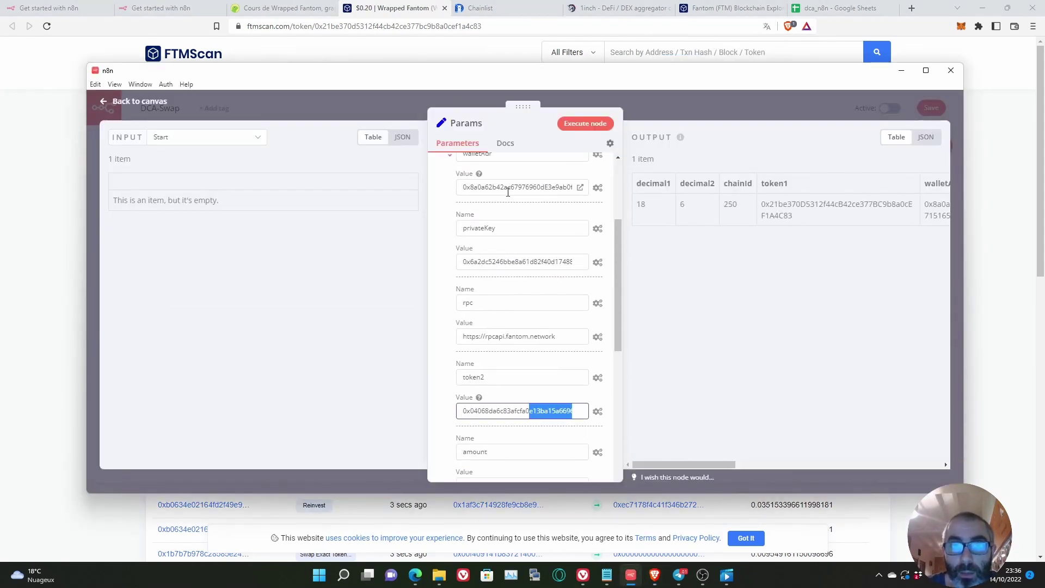
{"action": "scroll", "coordinate": [527, 268], "scroll_direction": "down", "scroll_amount": 2}
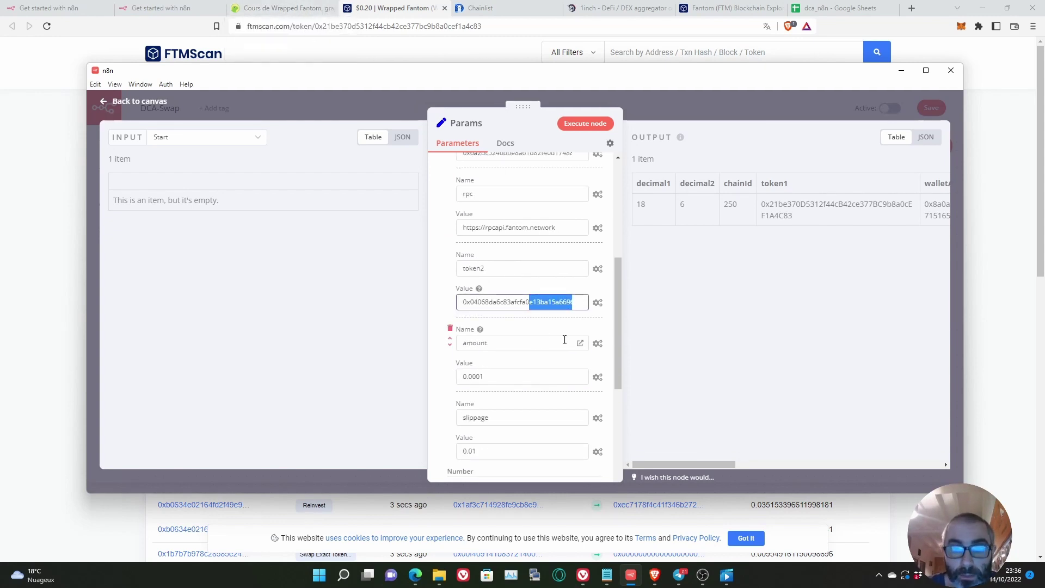
{"action": "scroll", "coordinate": [547, 374], "scroll_direction": "down", "scroll_amount": 1}
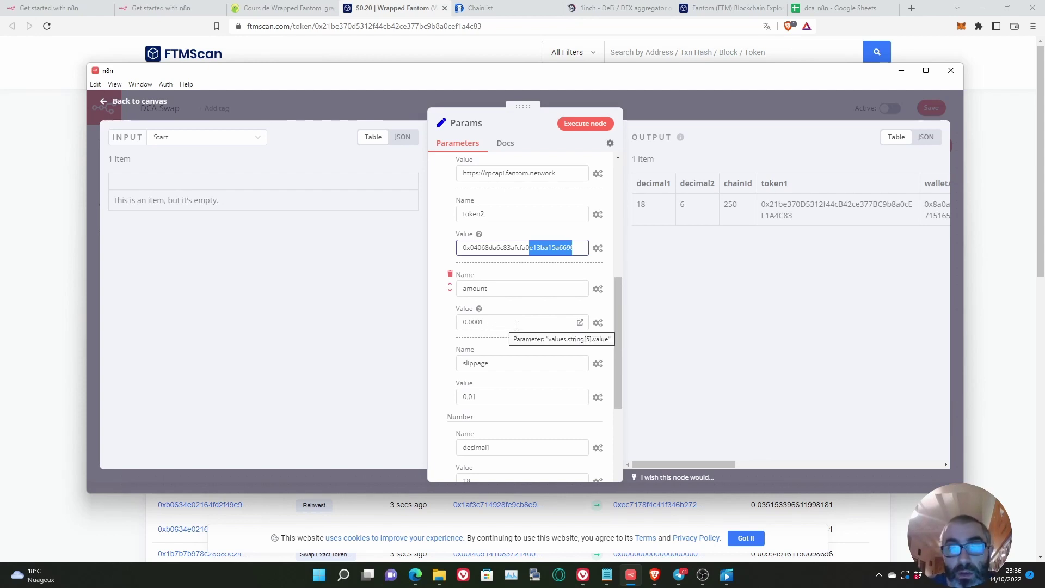
{"action": "scroll", "coordinate": [516, 326], "scroll_direction": "down", "scroll_amount": 2}
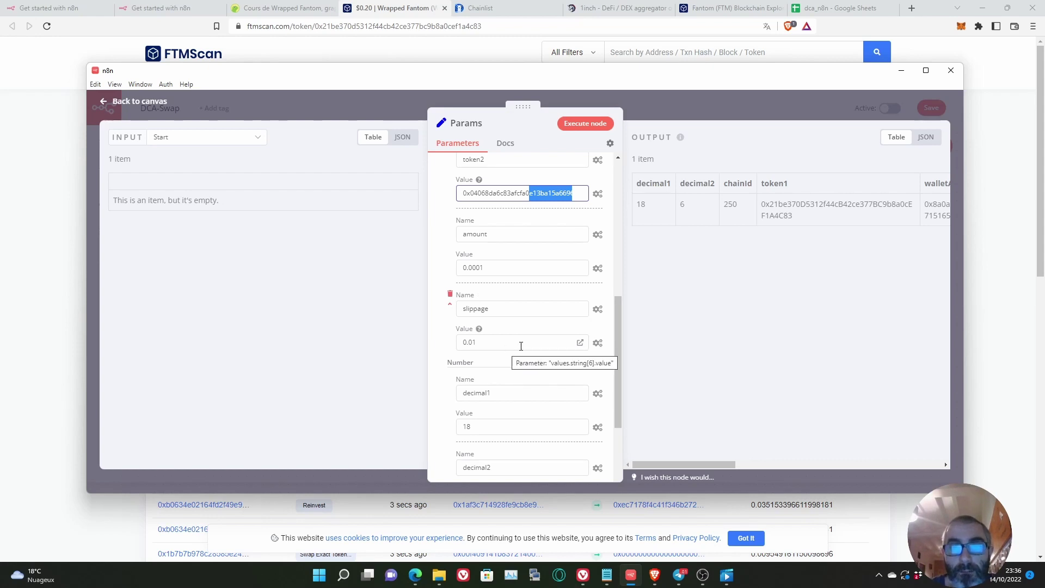
{"action": "scroll", "coordinate": [521, 346], "scroll_direction": "down", "scroll_amount": 3}
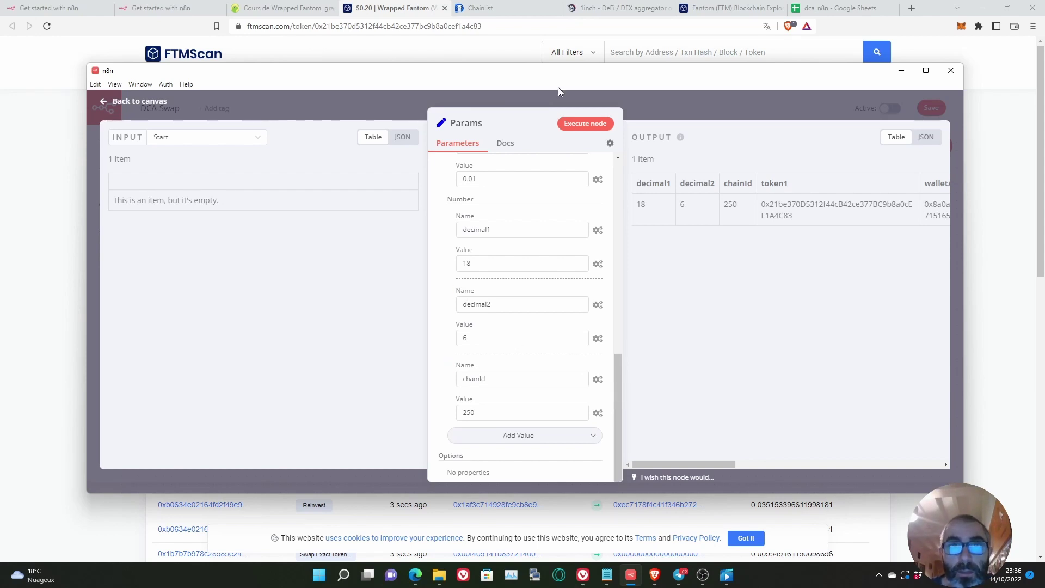
{"action": "left_click", "coordinate": [497, 10]}
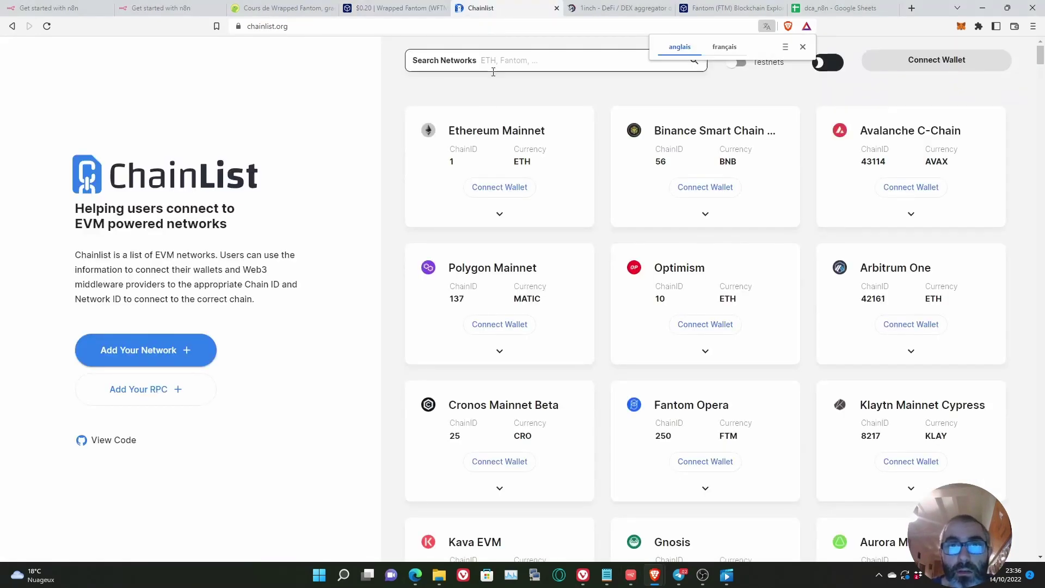
Step: Filter Chainlist networks to Fantom Opera and confirm its ChainID is 250
{"action": "left_click", "coordinate": [803, 46]}
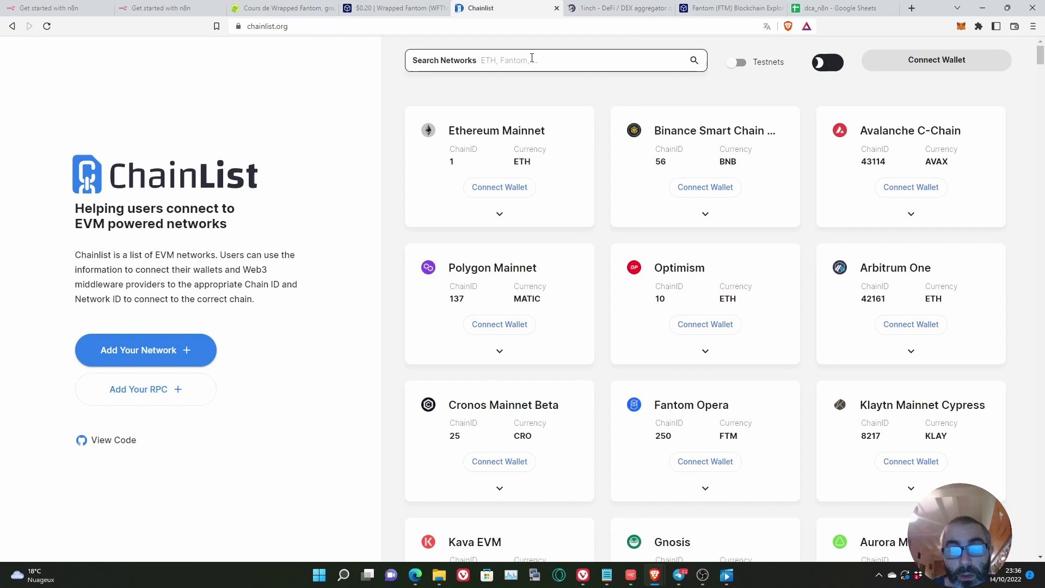
{"action": "left_click", "coordinate": [559, 64]}
{"action": "type", "text": "fantom"}
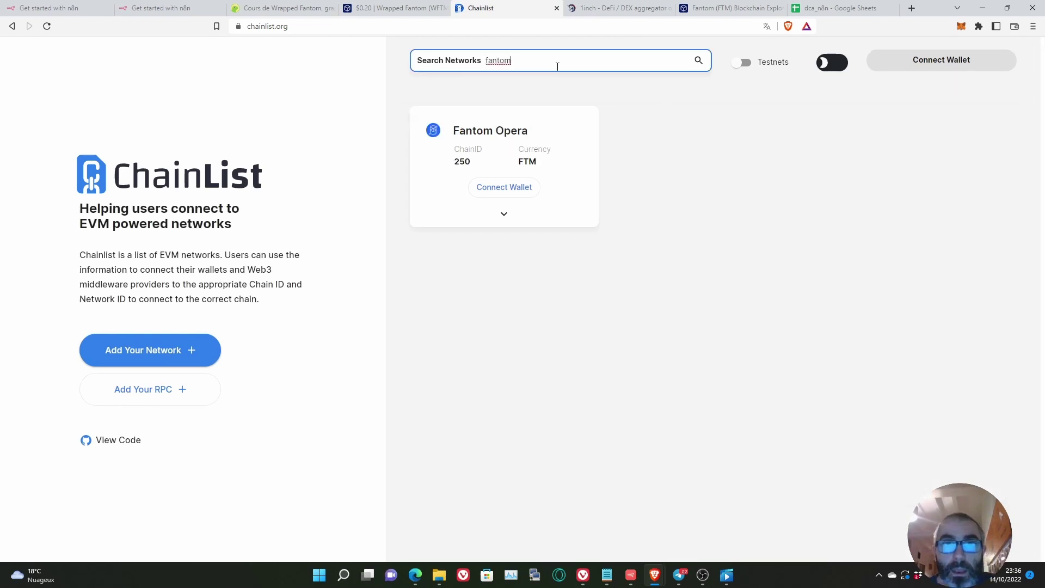
{"action": "left_click_drag", "start_coordinate": [456, 151], "coordinate": [491, 165]}
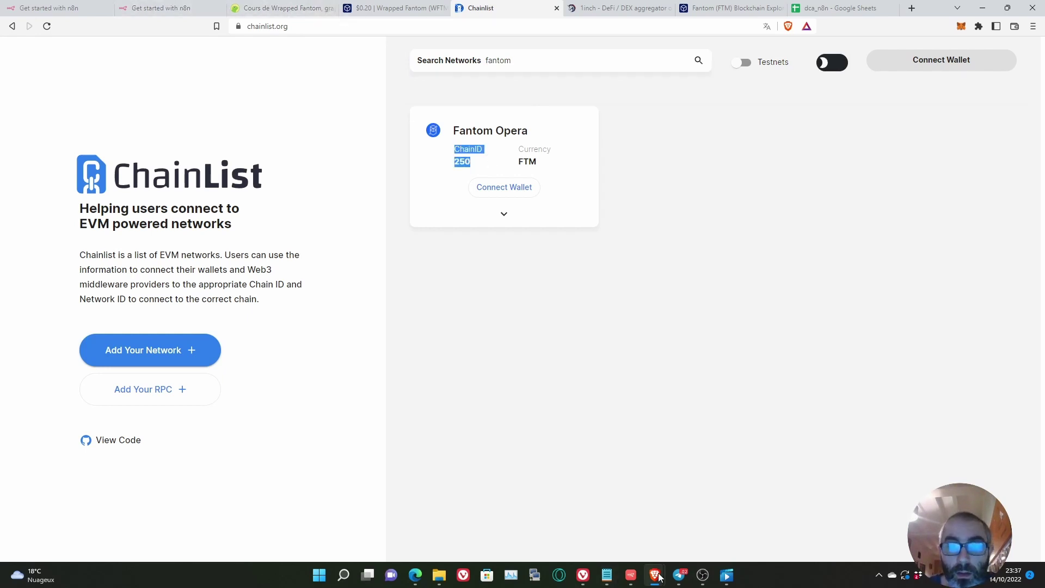
{"action": "left_click", "coordinate": [631, 575]}
Step: Close the Params node editor to return to the workflow canvas
{"action": "scroll", "coordinate": [612, 387], "scroll_direction": "down", "scroll_amount": 2}
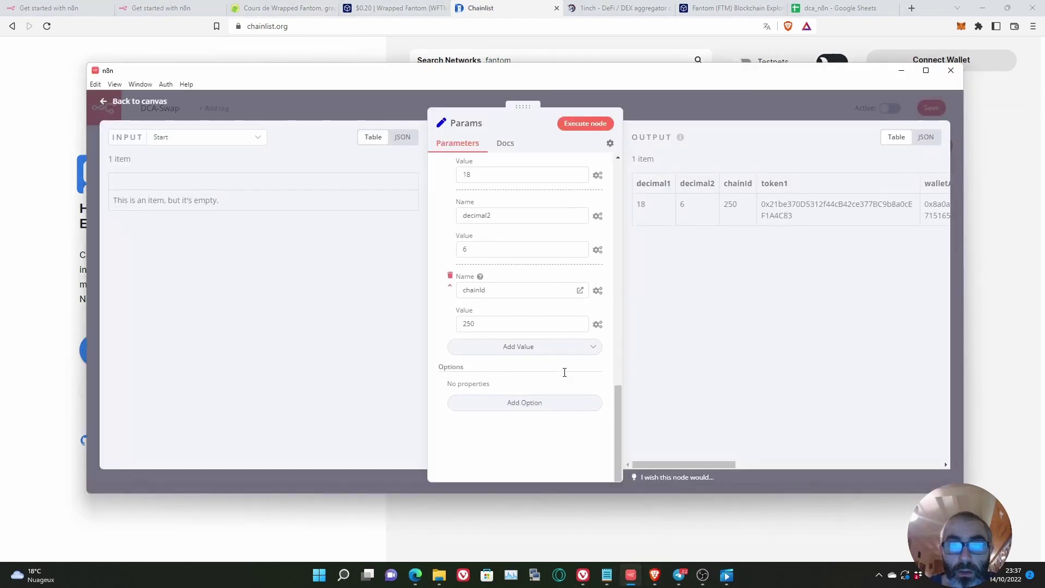
{"action": "scroll", "coordinate": [562, 374], "scroll_direction": "up", "scroll_amount": 8}
{"action": "scroll", "coordinate": [567, 376], "scroll_direction": "up", "scroll_amount": 3}
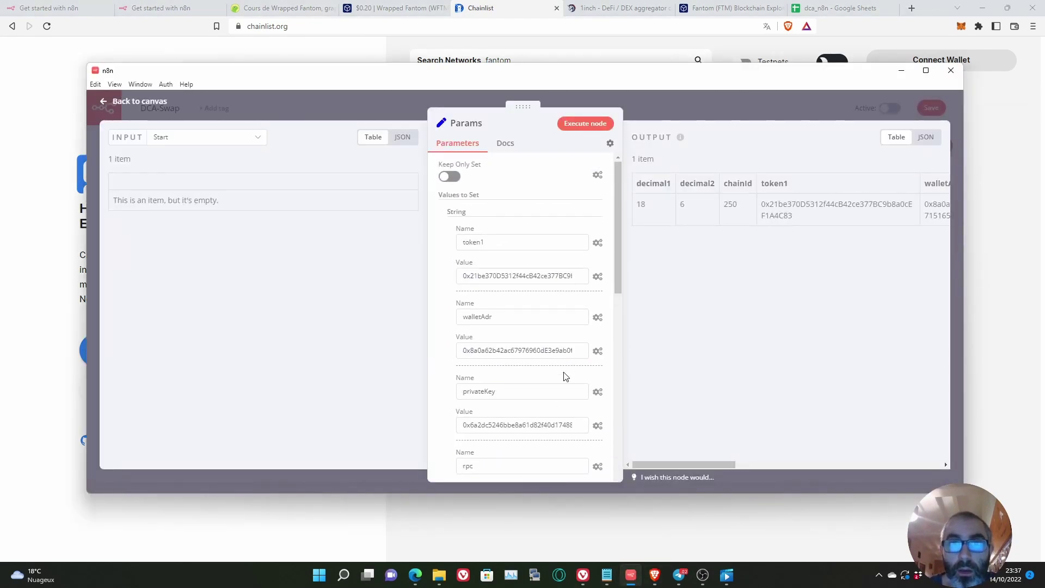
{"action": "left_click", "coordinate": [671, 112]}
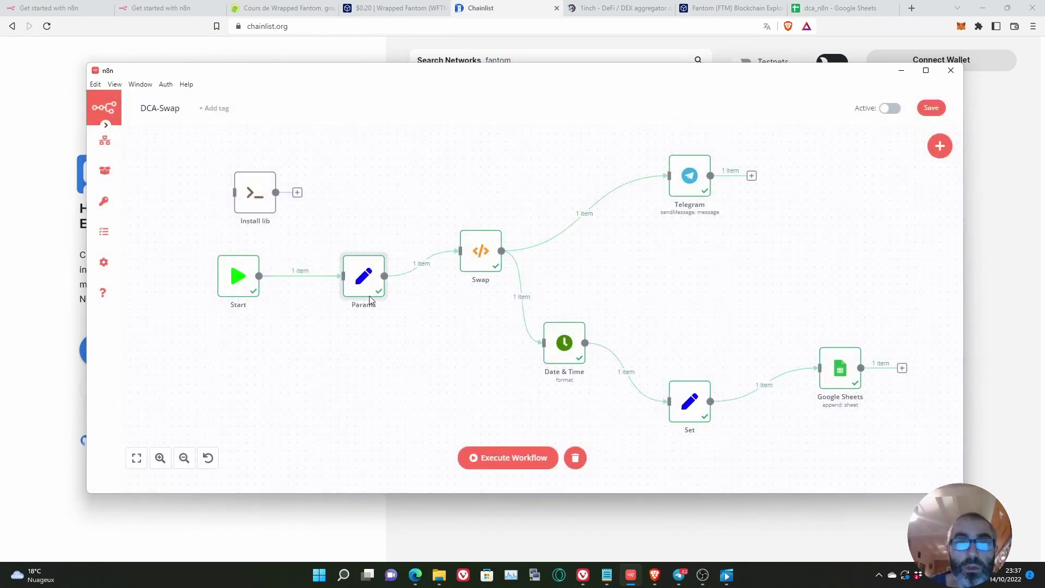
Step: Read through the Swap node's 239-line JavaScript code, then return to the Chainlist page
{"action": "double_click", "coordinate": [476, 259]}
{"action": "left_click", "coordinate": [498, 265]}
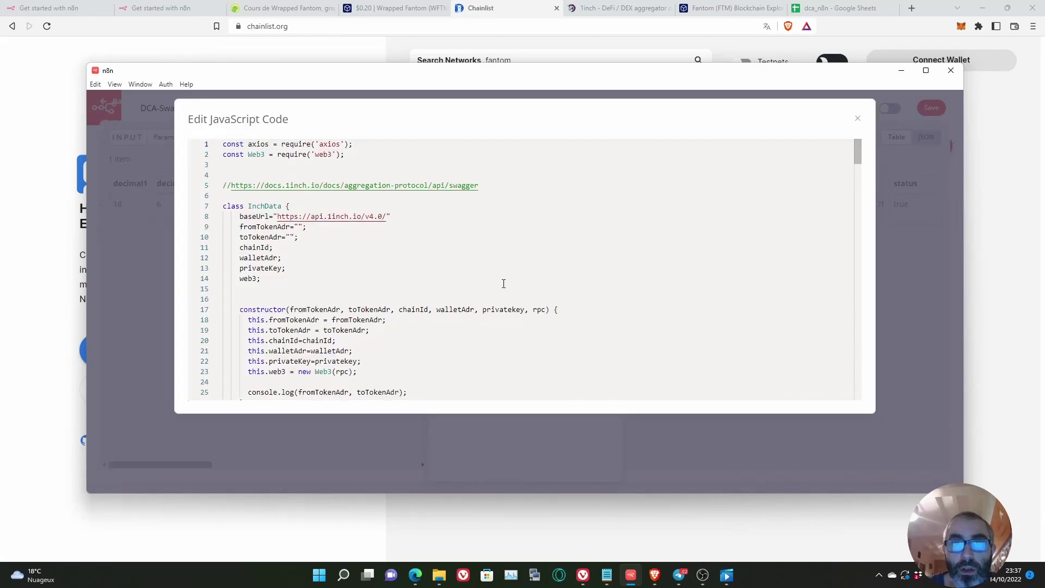
{"action": "scroll", "coordinate": [524, 303], "scroll_direction": "down", "scroll_amount": 9}
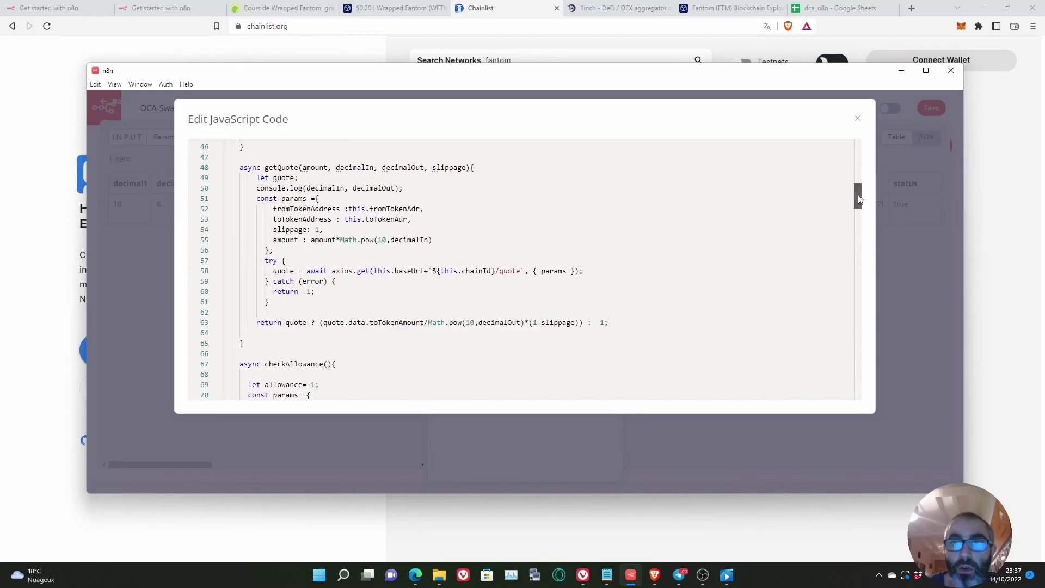
{"action": "scroll", "coordinate": [856, 196], "scroll_direction": "down", "scroll_amount": 20}
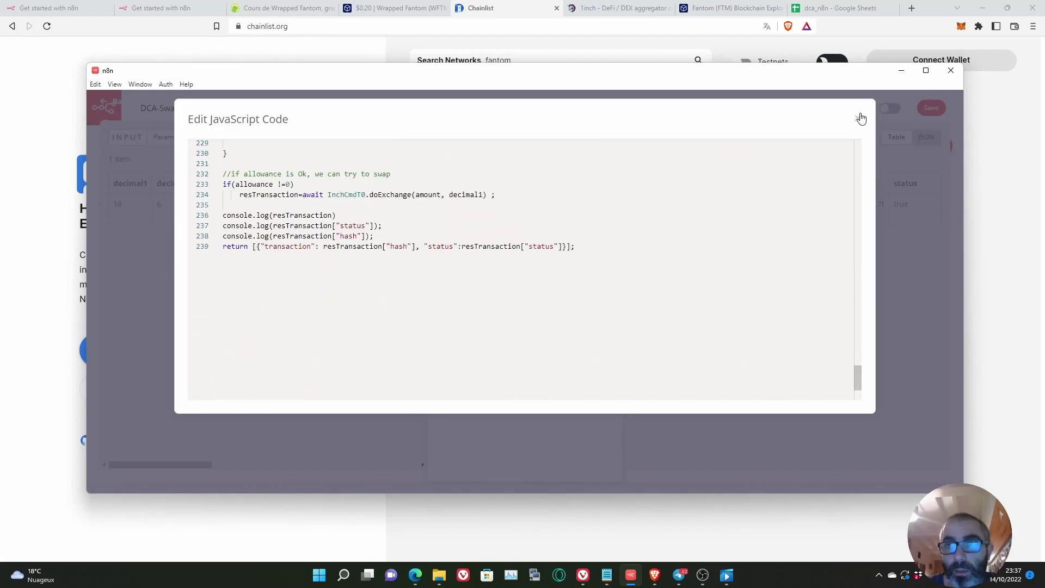
{"action": "left_click", "coordinate": [858, 117]}
{"action": "left_click", "coordinate": [979, 182]}
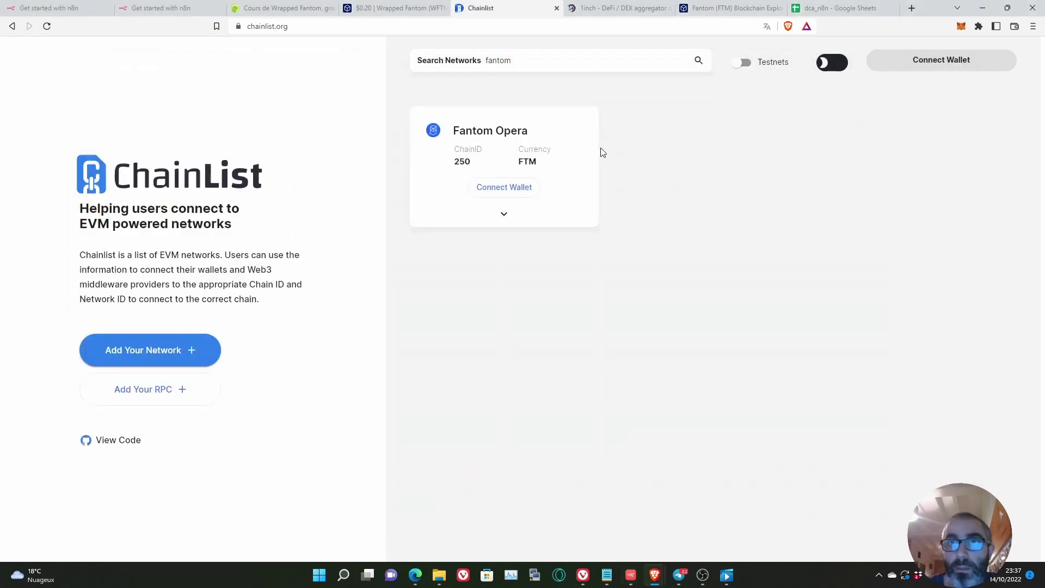
{"action": "left_click", "coordinate": [603, 9]}
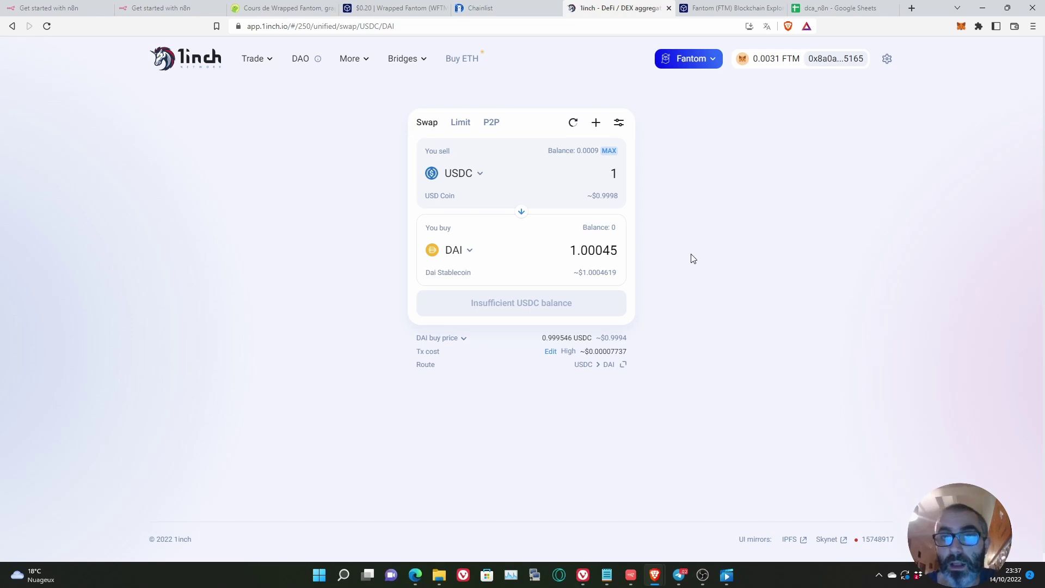
{"action": "left_click", "coordinate": [632, 581]}
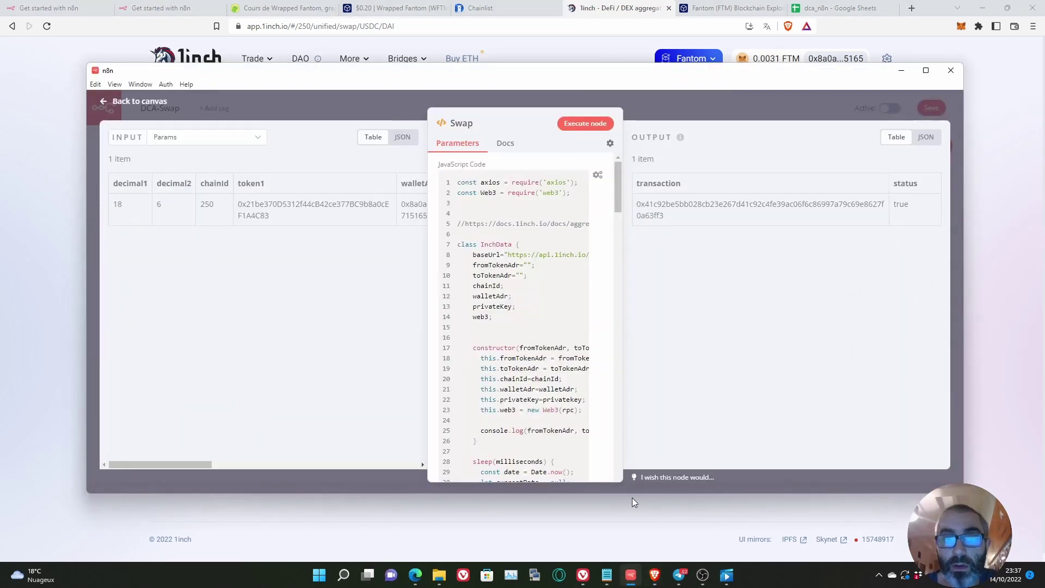
{"action": "left_click", "coordinate": [749, 110]}
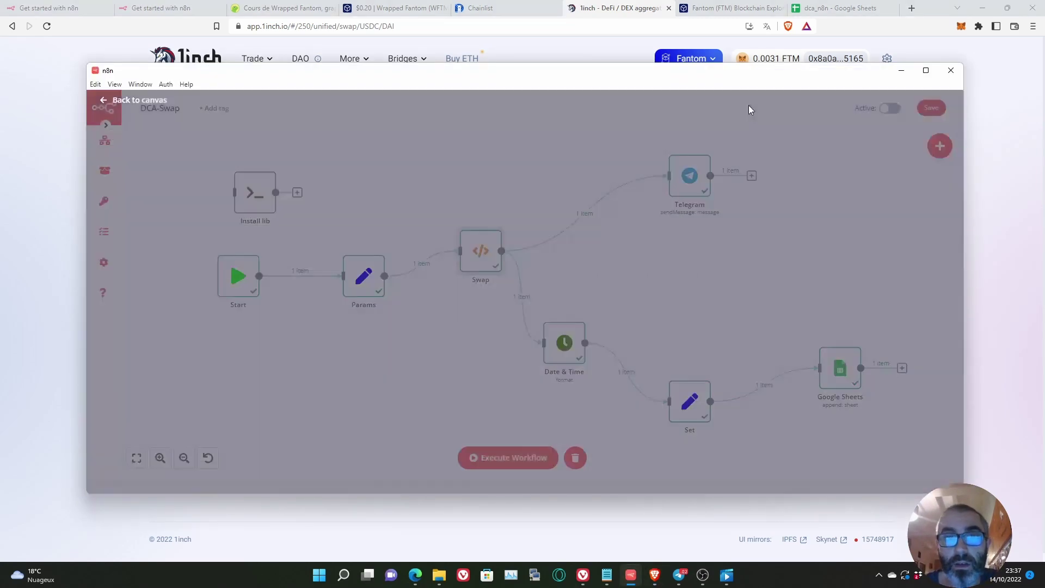
{"action": "double_click", "coordinate": [360, 280]}
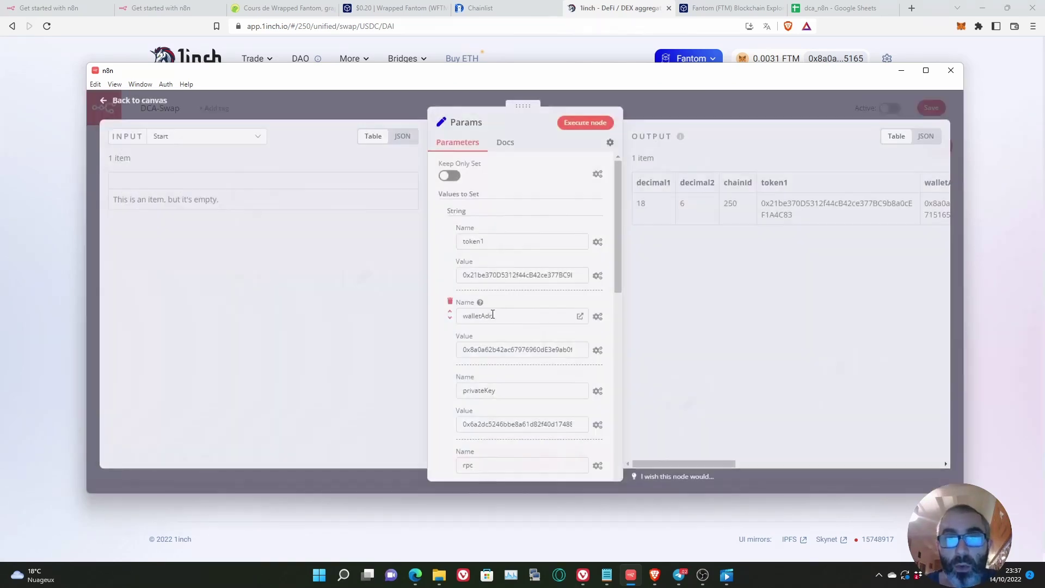
{"action": "scroll", "coordinate": [539, 261], "scroll_direction": "down", "scroll_amount": 8}
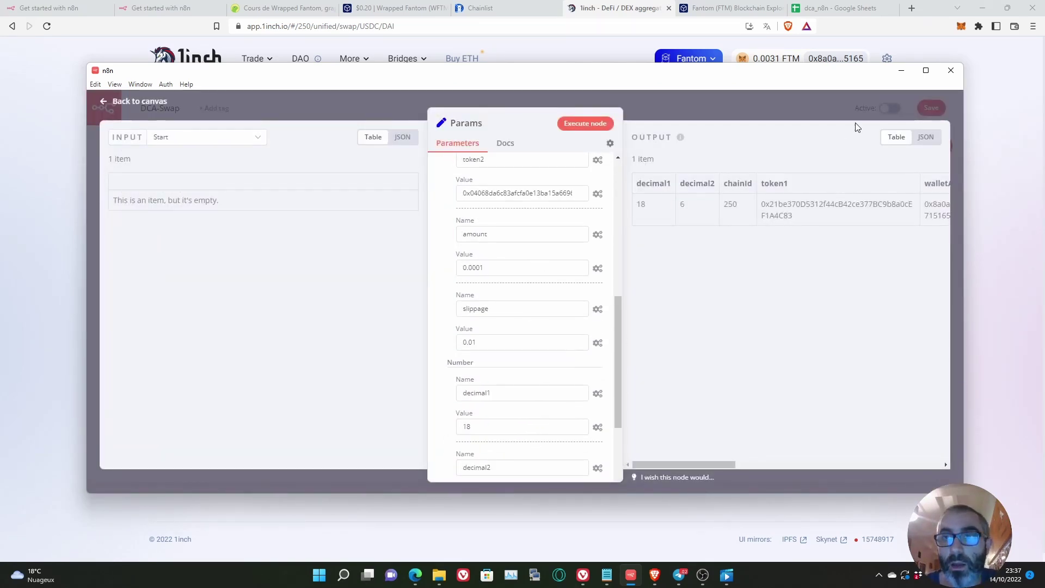
{"action": "left_click", "coordinate": [806, 104]}
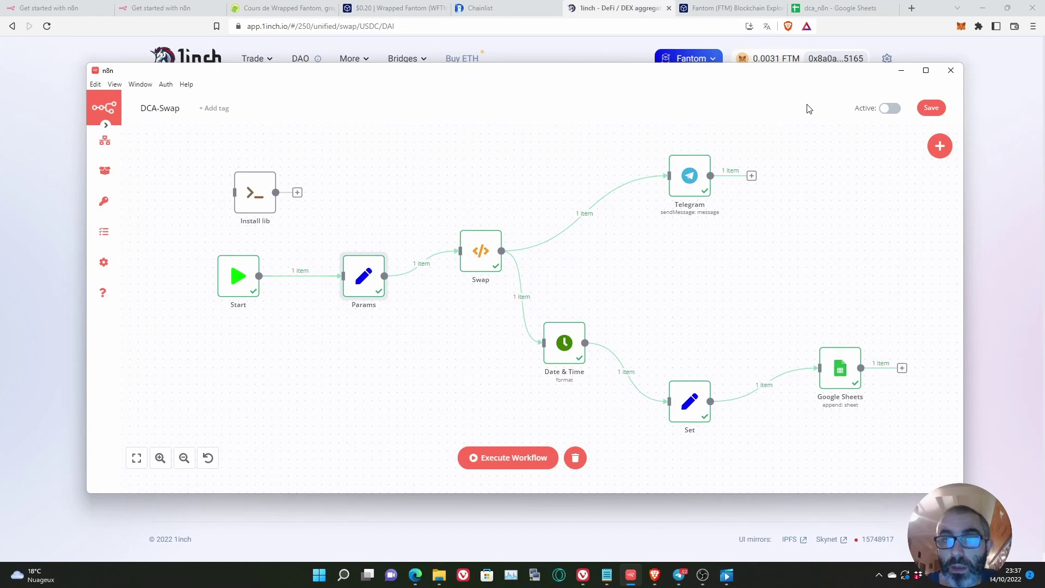
{"action": "left_click", "coordinate": [598, 60]}
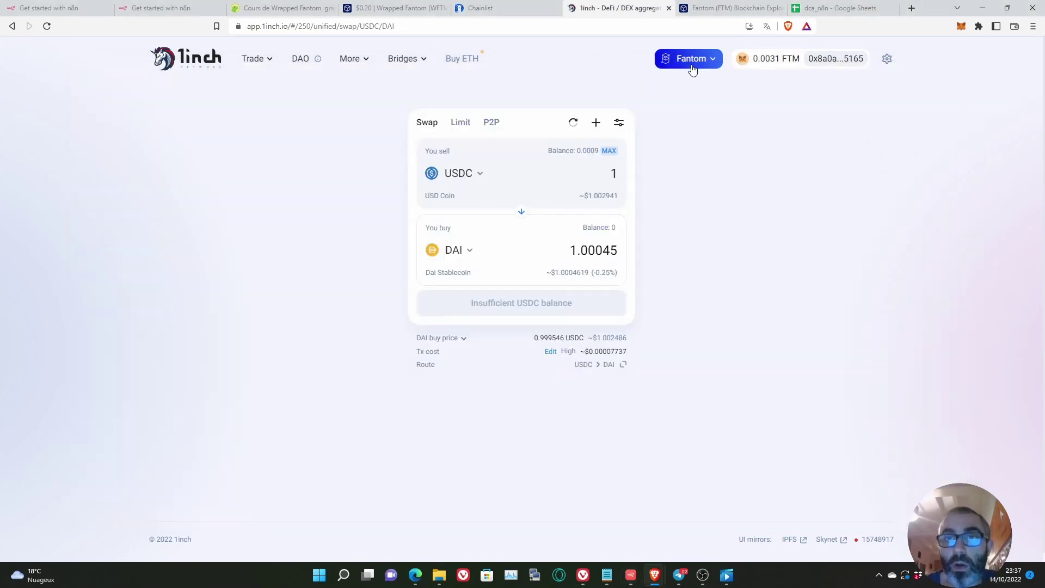
{"action": "left_click", "coordinate": [692, 62]}
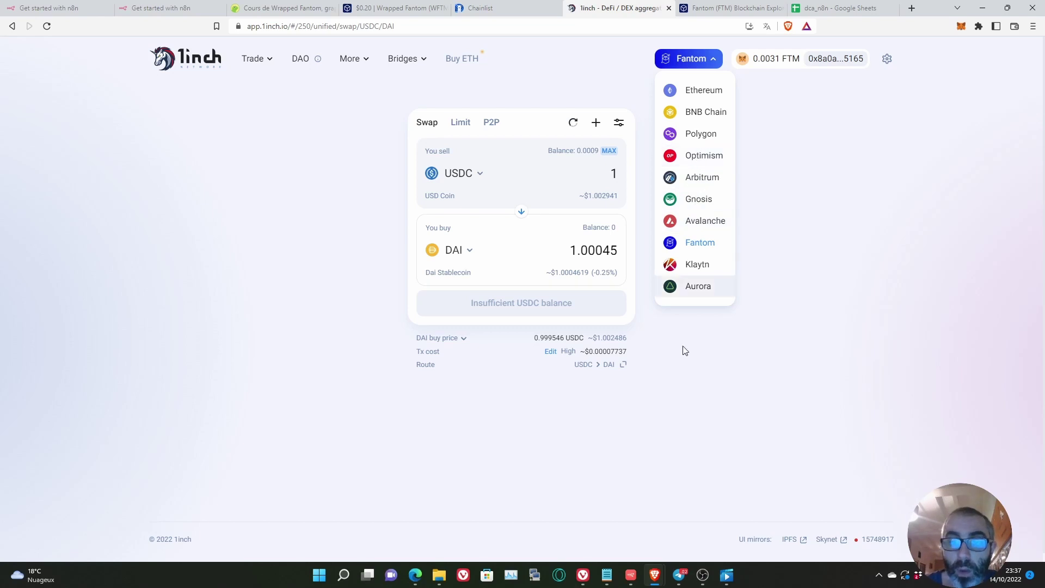
{"action": "left_click", "coordinate": [629, 578]}
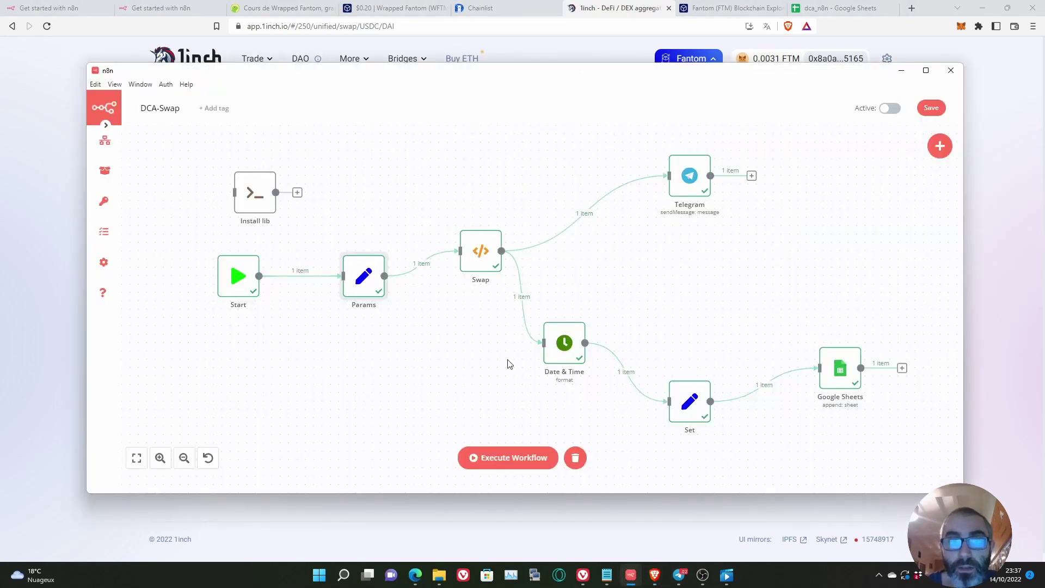
{"action": "double_click", "coordinate": [360, 273]}
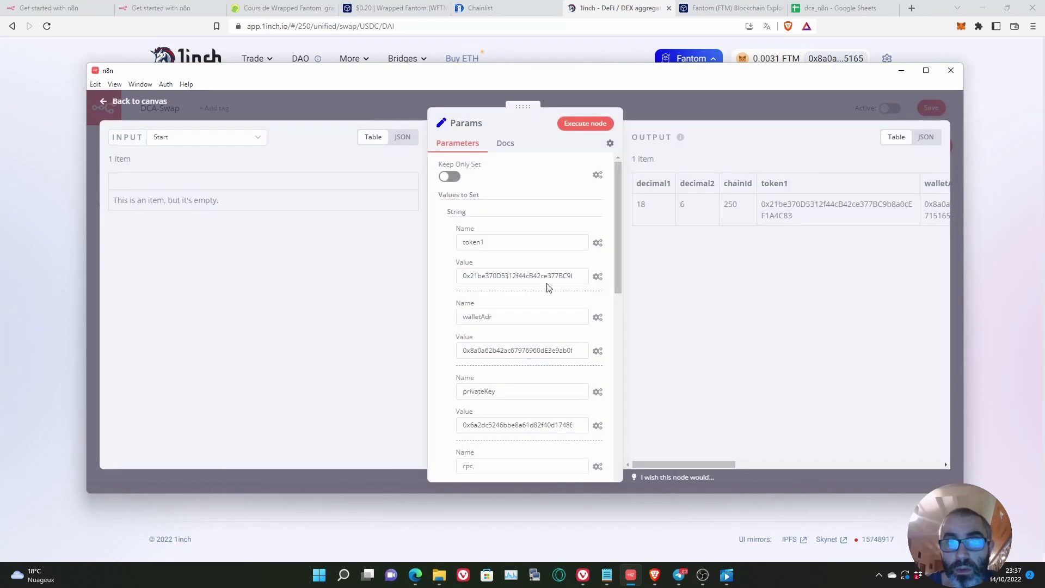
{"action": "scroll", "coordinate": [513, 275], "scroll_direction": "down", "scroll_amount": 2}
{"action": "scroll", "coordinate": [513, 274], "scroll_direction": "down", "scroll_amount": 2}
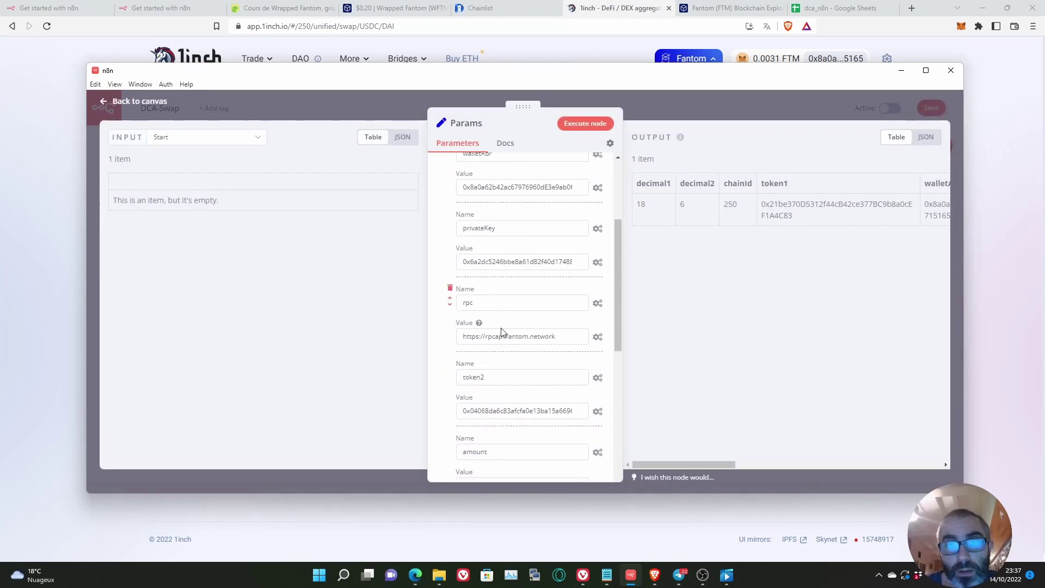
{"action": "scroll", "coordinate": [567, 336], "scroll_direction": "down", "scroll_amount": 10}
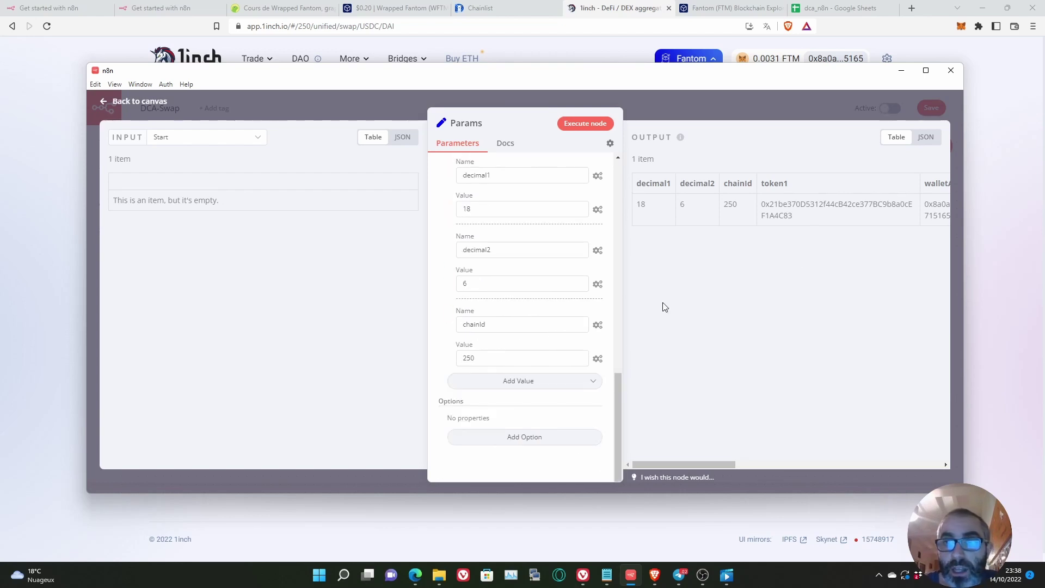
{"action": "left_click", "coordinate": [983, 226]}
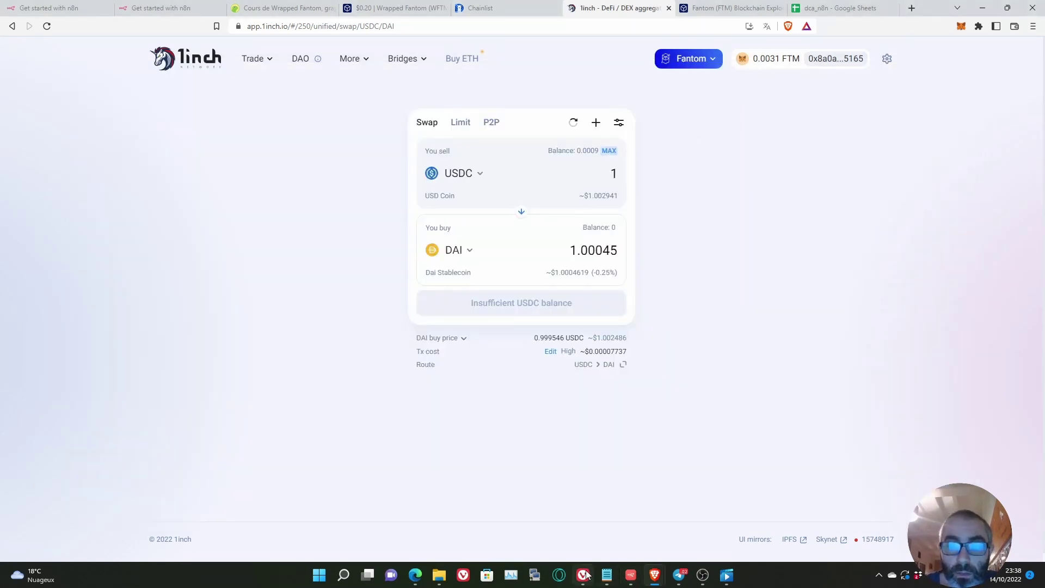
{"action": "left_click", "coordinate": [632, 577]}
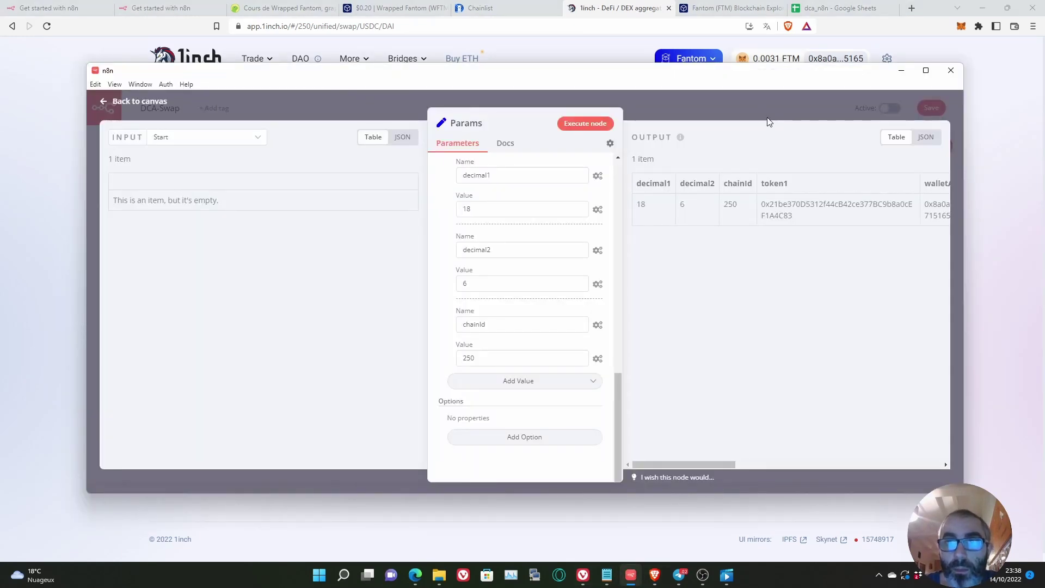
{"action": "left_click", "coordinate": [763, 115]}
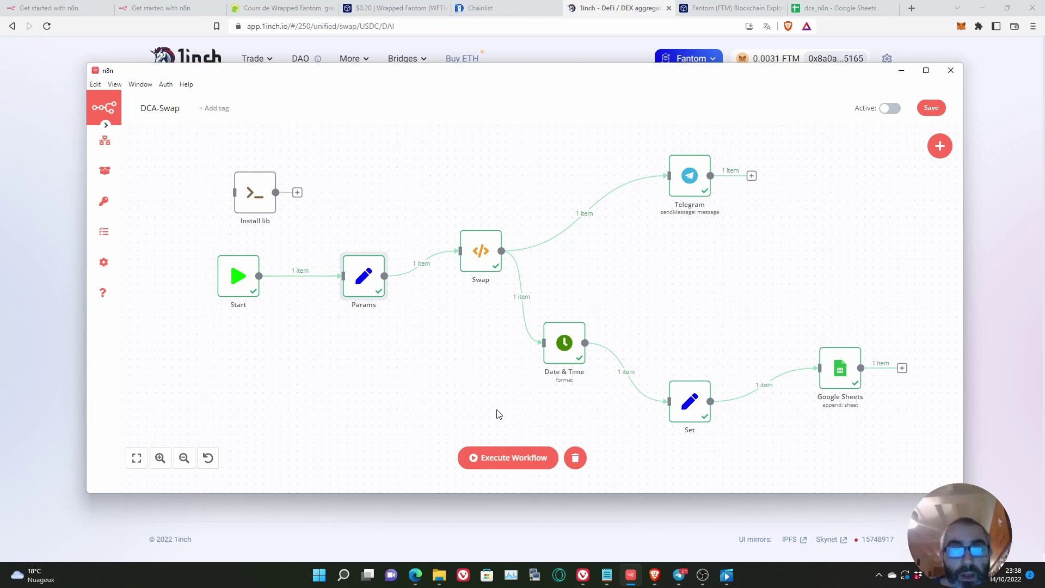
Step: Check the MetaMask wallet on Fantom Opera: 0.0031 FTM, 0.00144 wFTM, 0.00098 USDC
{"action": "left_click", "coordinate": [961, 28]}
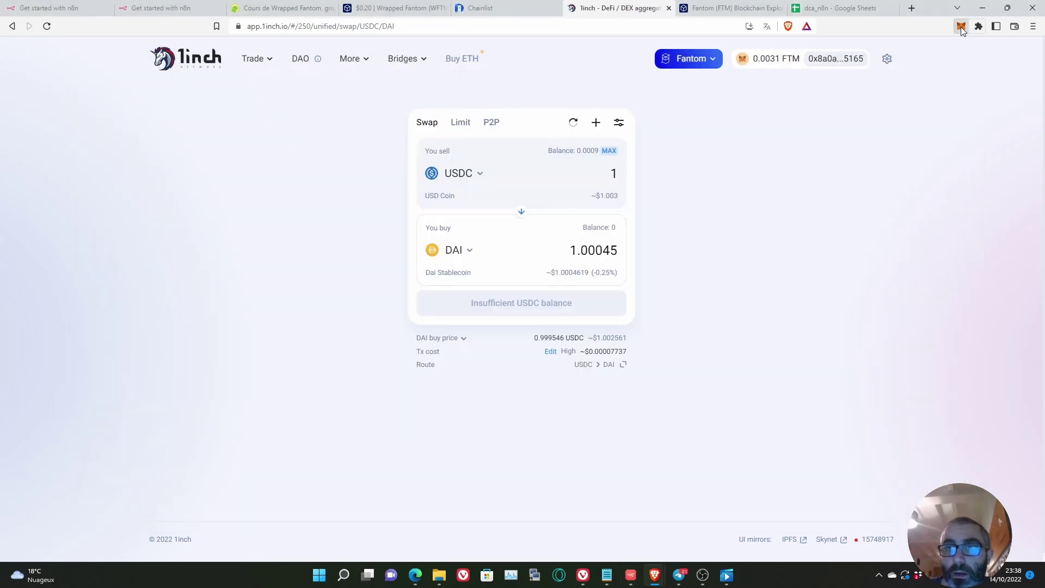
{"action": "left_click", "coordinate": [961, 27]}
{"action": "scroll", "coordinate": [894, 227], "scroll_direction": "down", "scroll_amount": 2}
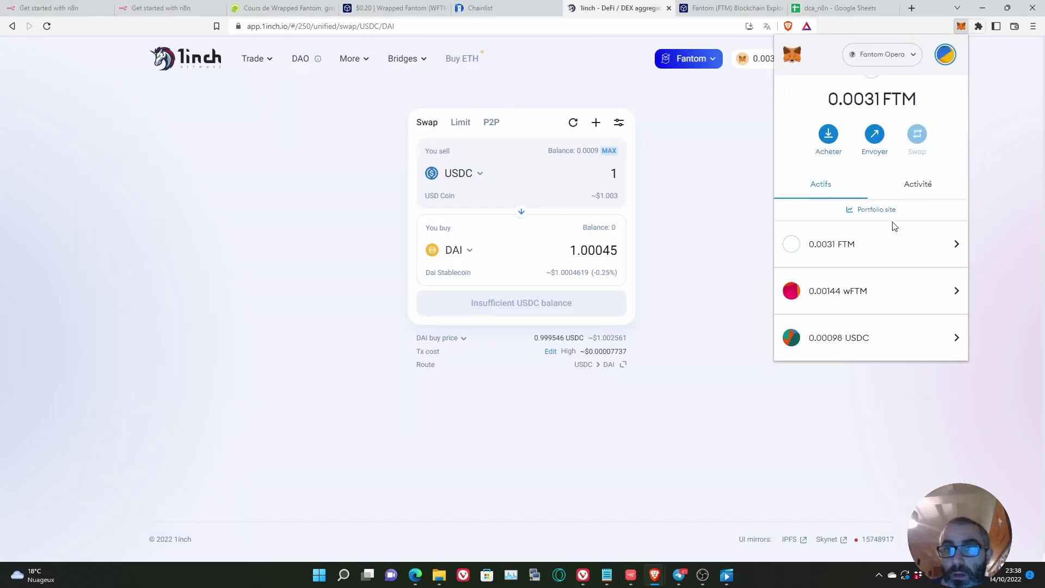
{"action": "scroll", "coordinate": [903, 245], "scroll_direction": "up", "scroll_amount": 1}
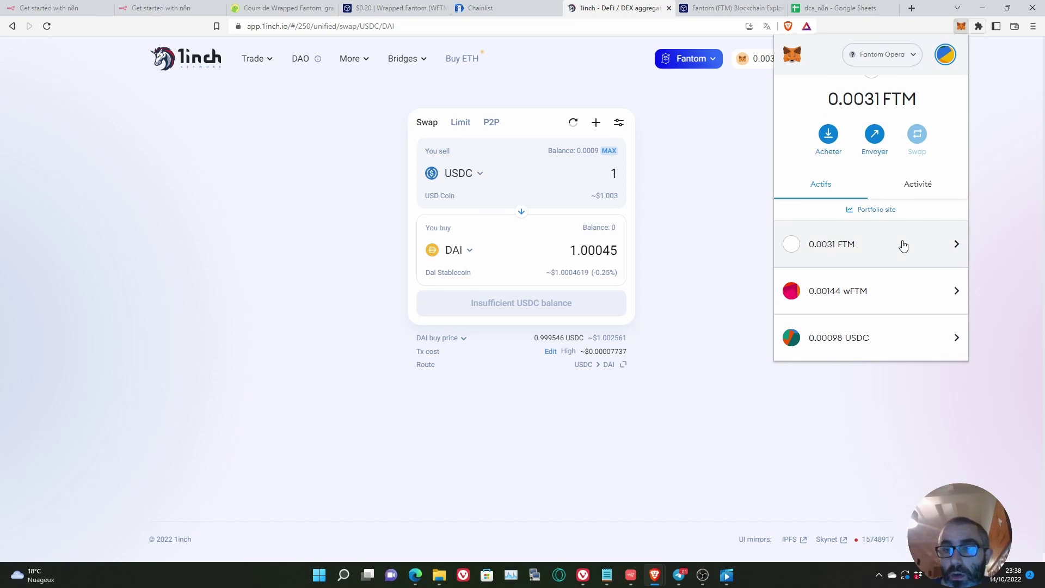
{"action": "scroll", "coordinate": [904, 245], "scroll_direction": "down", "scroll_amount": 1}
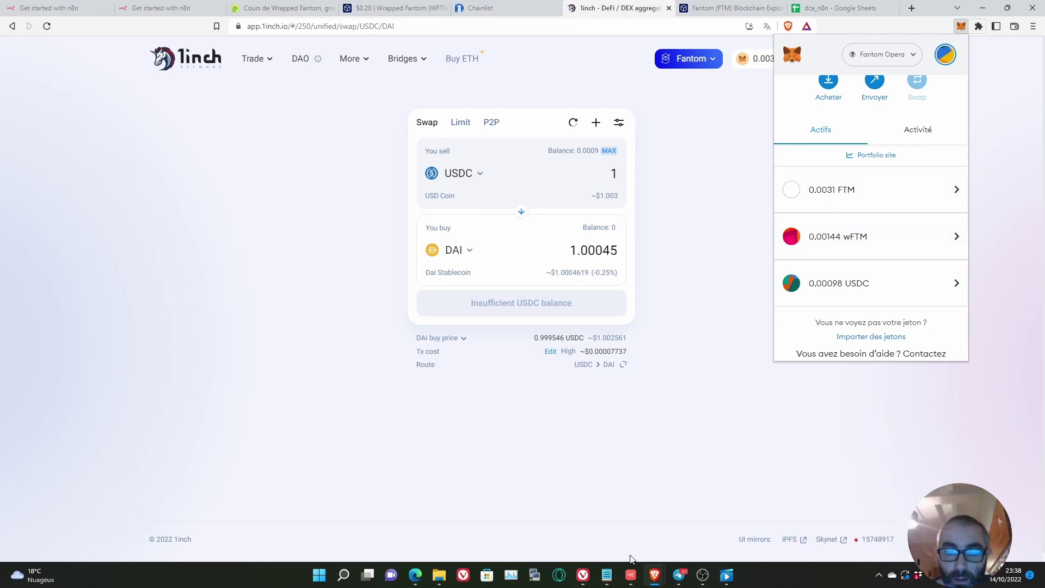
{"action": "left_click", "coordinate": [631, 575]}
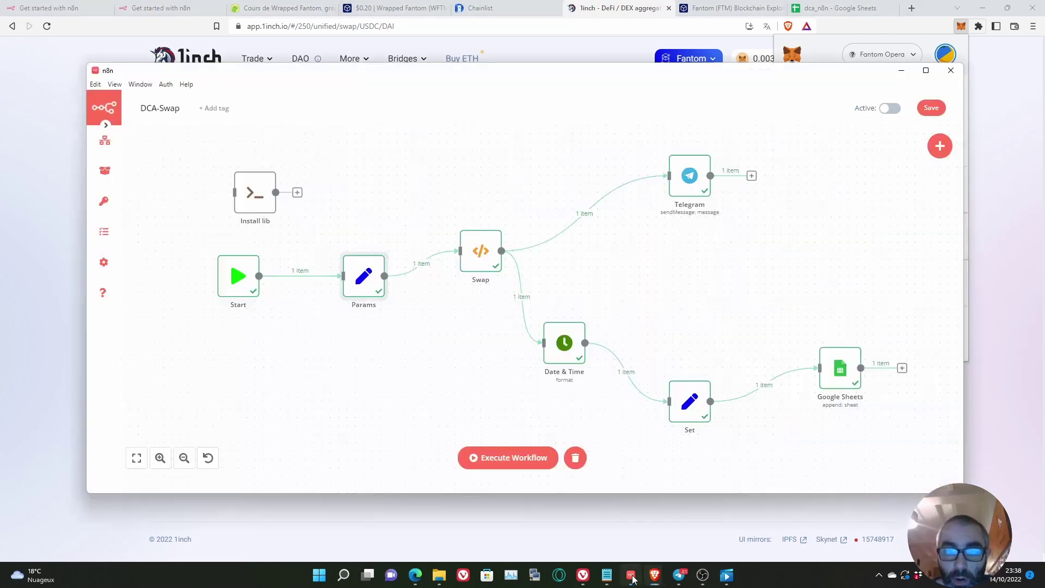
Step: Execute the DCA-Swap workflow and watch Start and Params each pass 1 item
{"action": "left_click", "coordinate": [502, 462]}
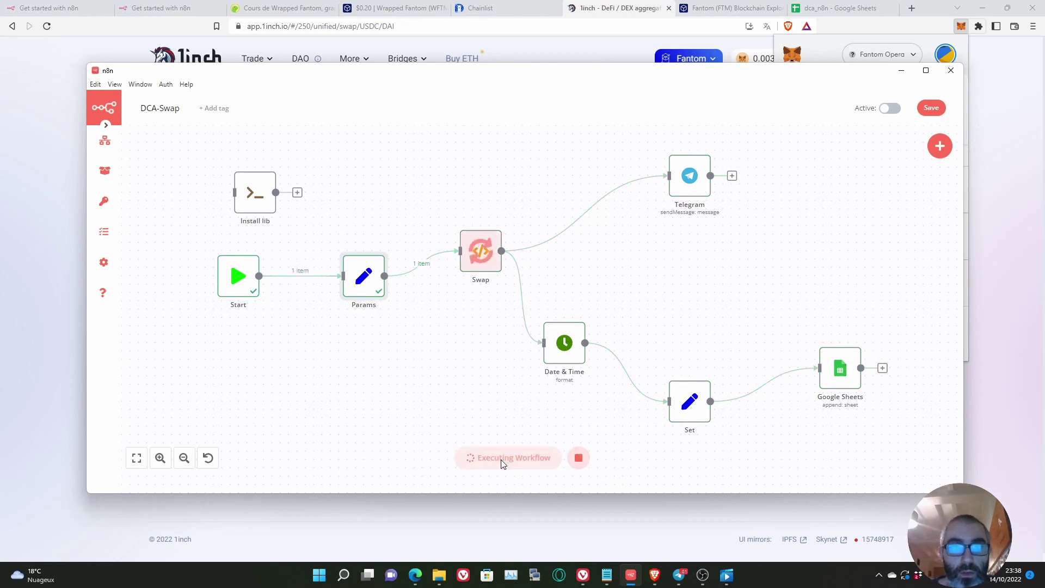
{"action": "mouse_move", "coordinate": [355, 276]}
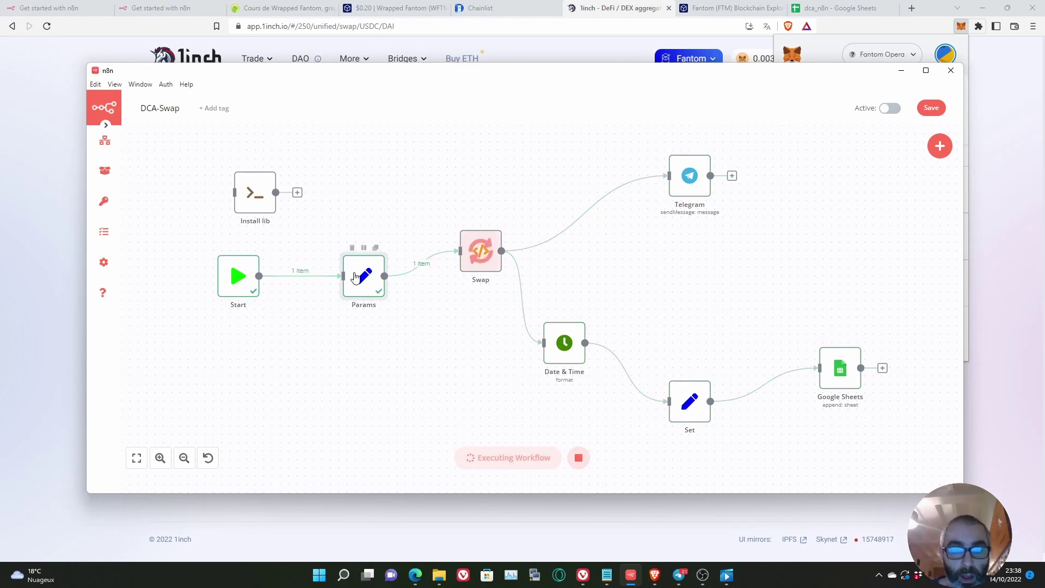
{"action": "mouse_move", "coordinate": [482, 242]}
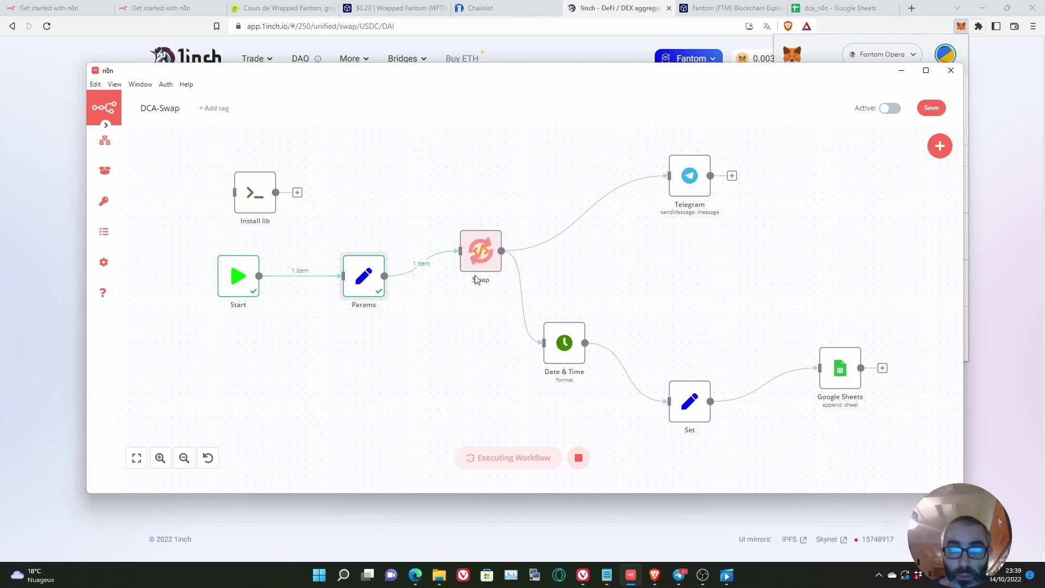
{"action": "mouse_move", "coordinate": [484, 262]}
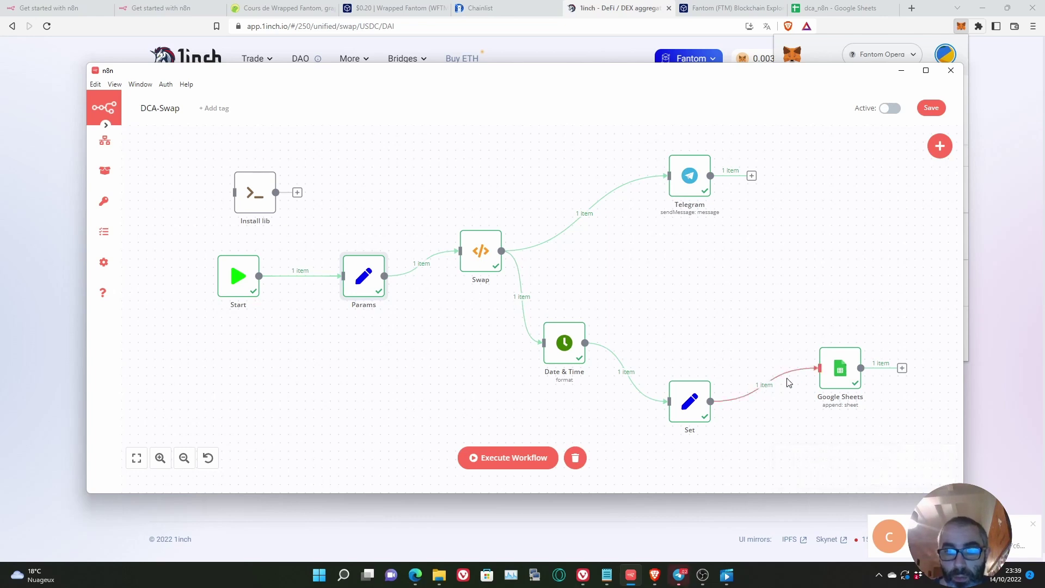
{"action": "left_click", "coordinate": [678, 574]}
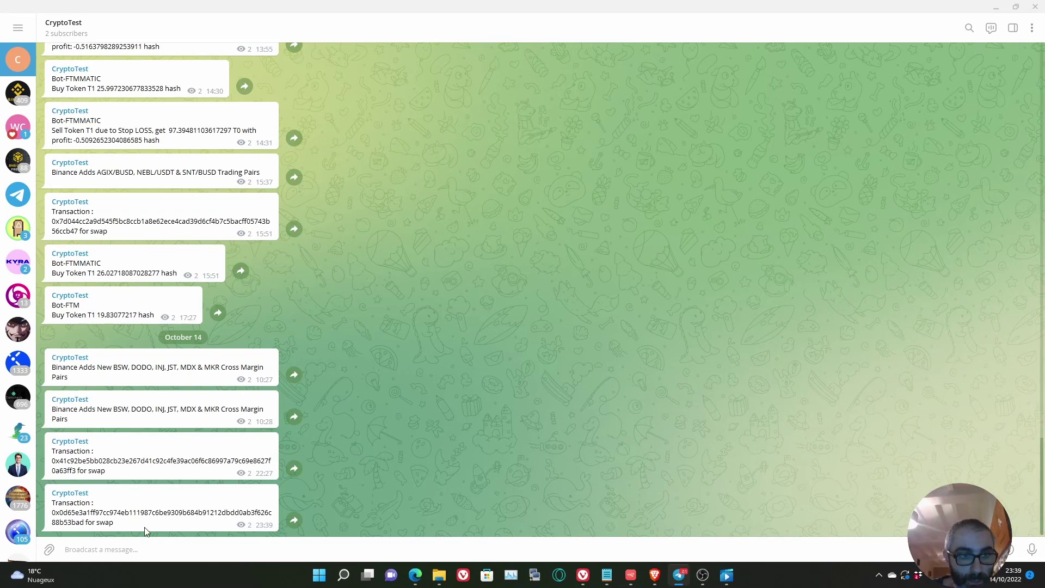
{"action": "left_click_drag", "start_coordinate": [129, 524], "coordinate": [48, 508]}
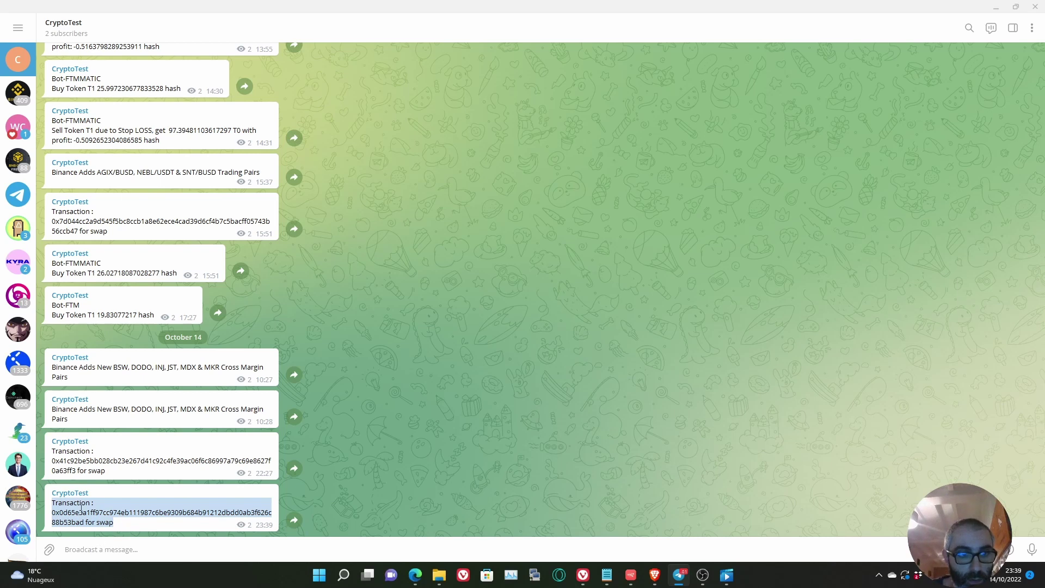
{"action": "left_click", "coordinate": [996, 7]}
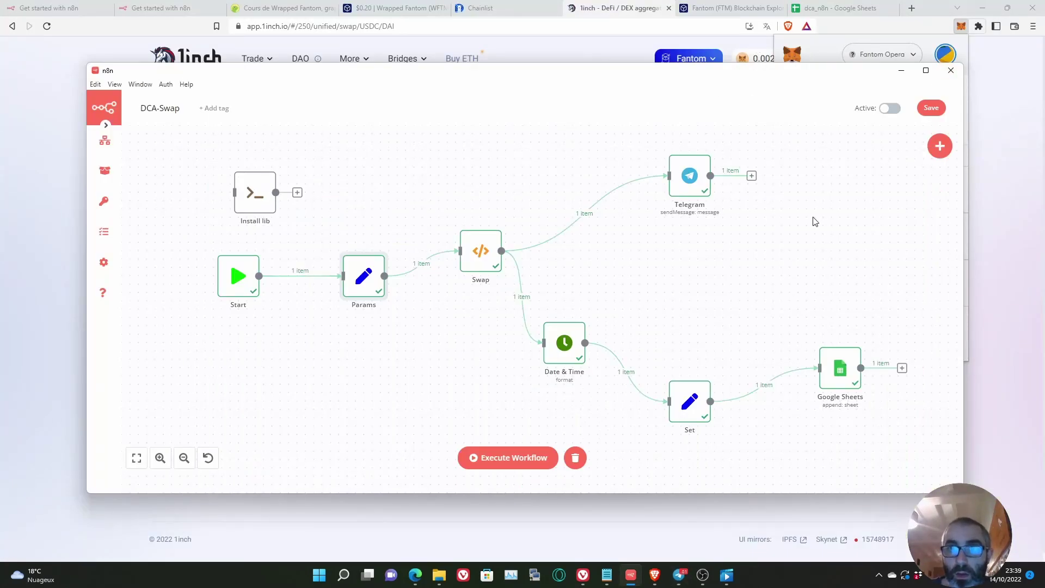
Step: Verify dca_n8n row 3 (10/14/2022, amount 0.0001) and copy its FTMScan link
{"action": "left_click", "coordinate": [826, 8]}
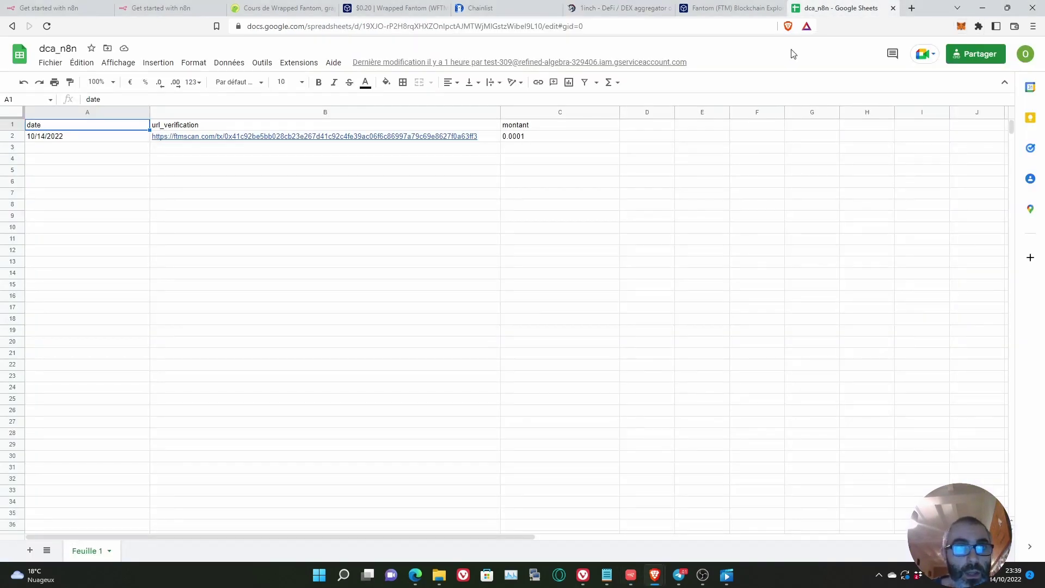
{"action": "left_click", "coordinate": [295, 217]}
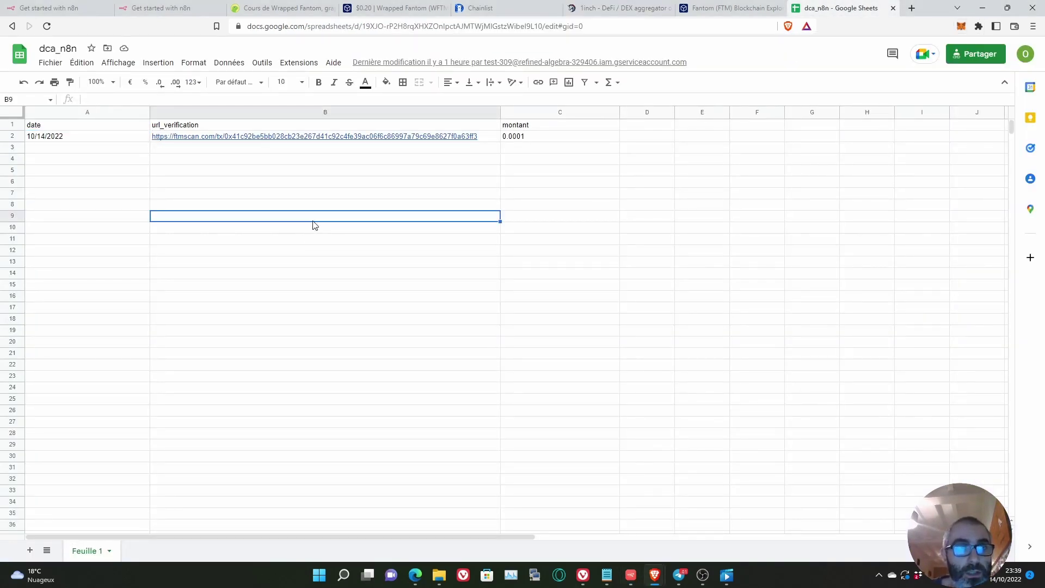
{"action": "left_click", "coordinate": [84, 137]}
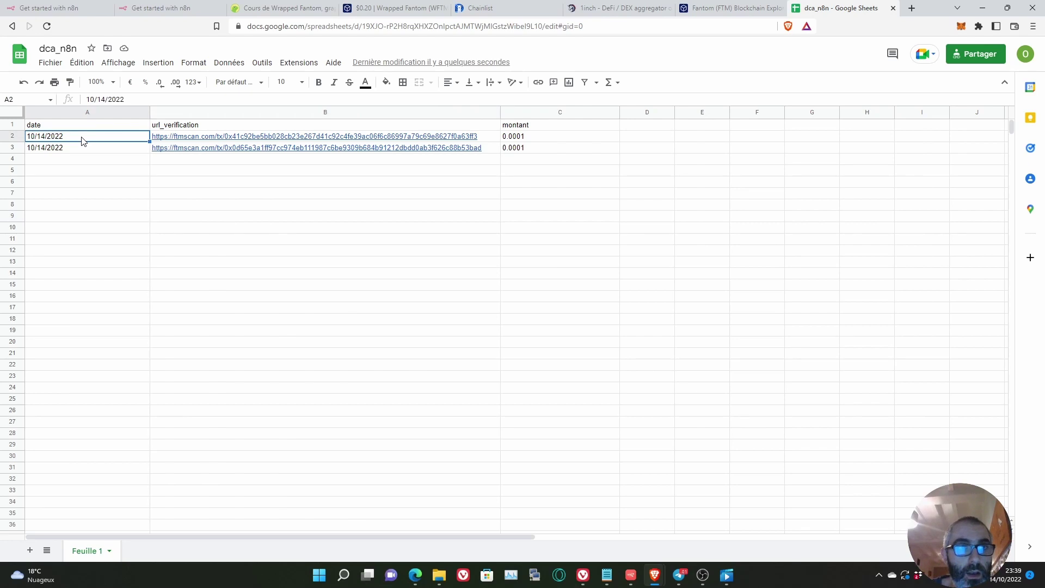
{"action": "left_click", "coordinate": [80, 148]}
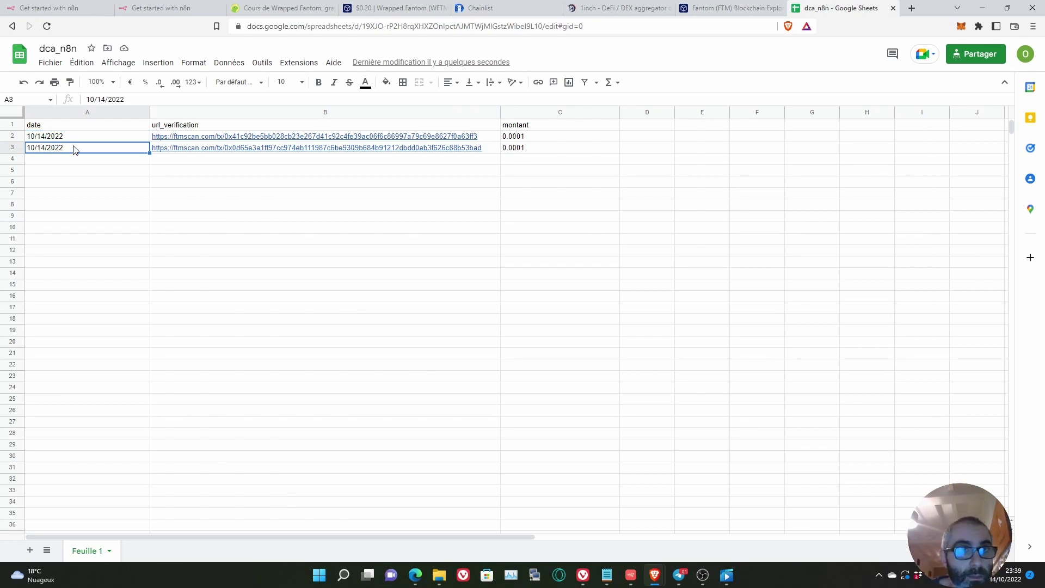
{"action": "mouse_move", "coordinate": [186, 151]}
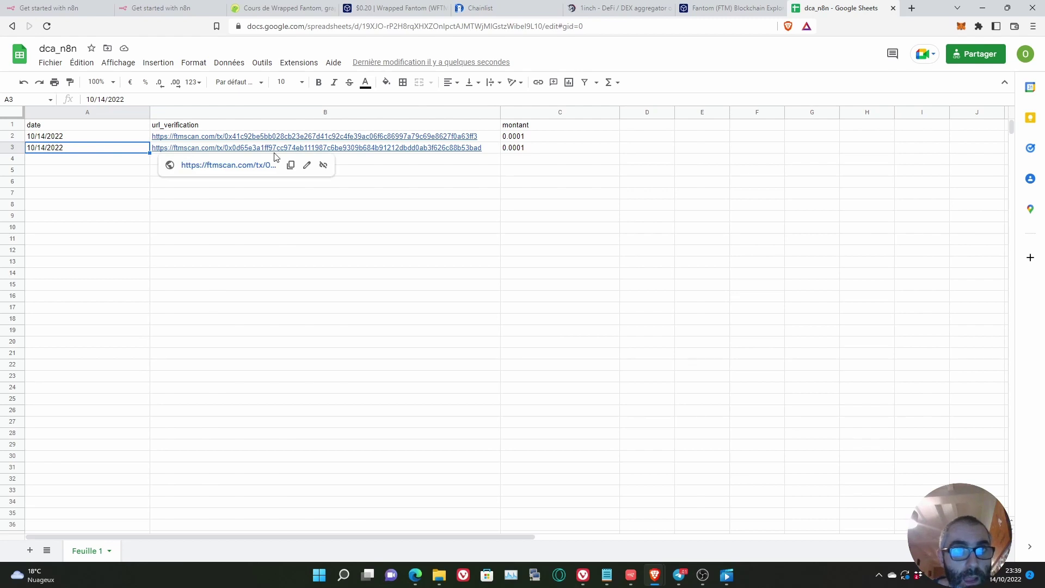
{"action": "left_click", "coordinate": [292, 165]}
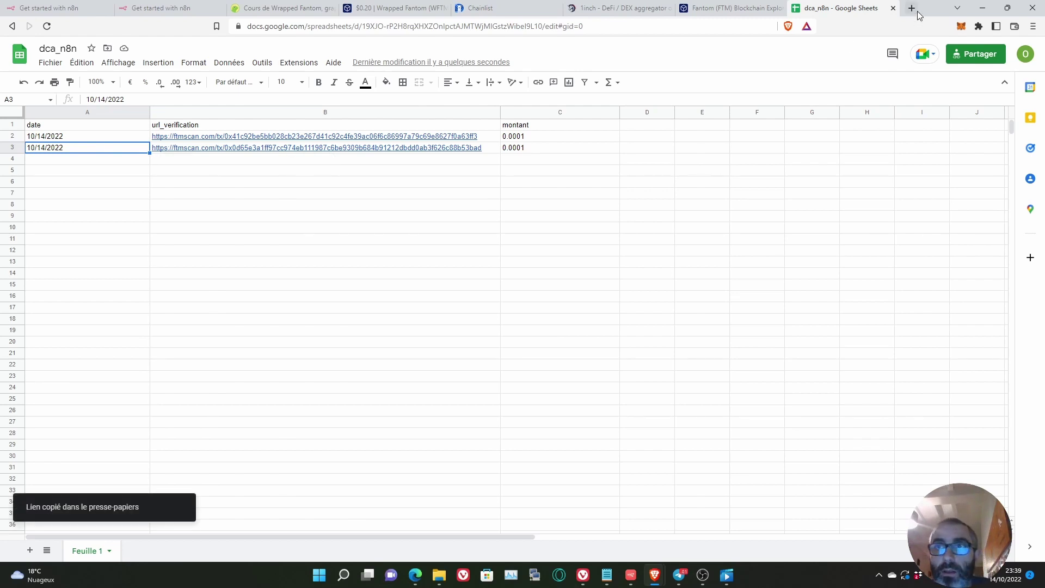
Step: Open the copied transaction on FTMScan and review wallet balances of 0.0029 FTM and 0.00134 wFTM
{"action": "left_click", "coordinate": [917, 14]}
{"action": "key", "text": "ctrl+v"}
{"action": "key", "text": "Return"}
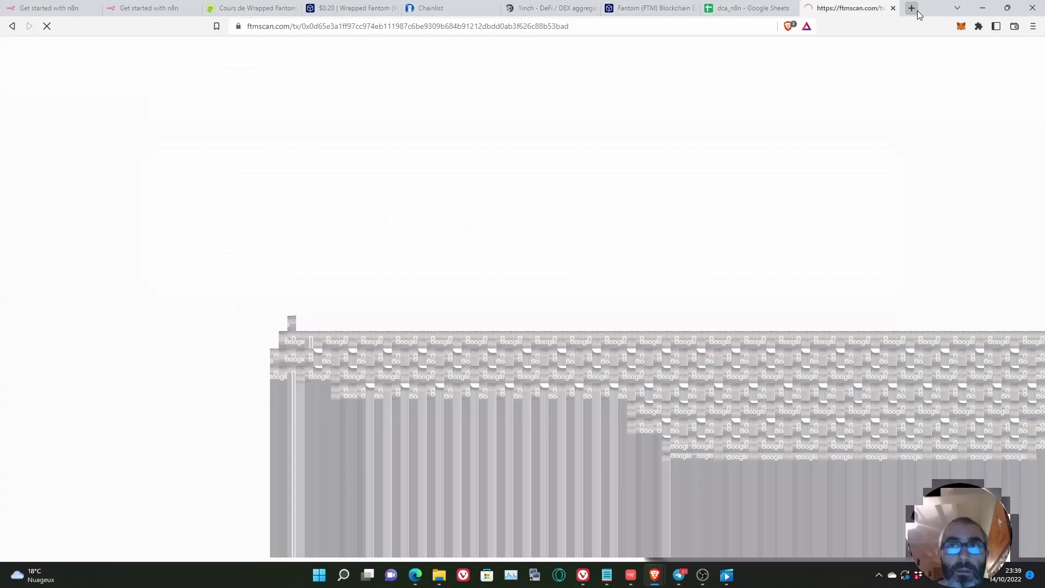
{"action": "scroll", "coordinate": [606, 213], "scroll_direction": "down", "scroll_amount": 1}
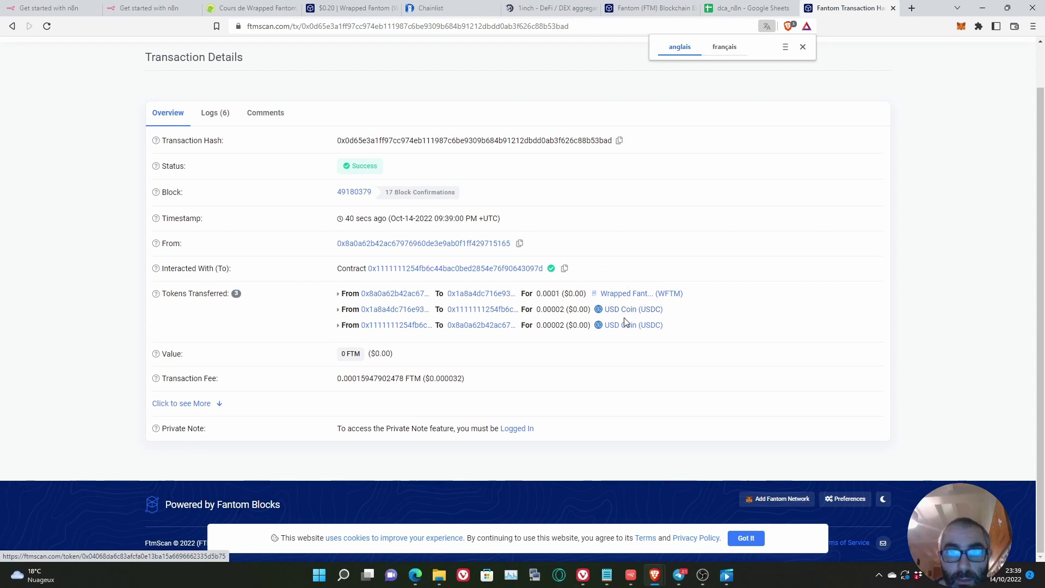
{"action": "left_click", "coordinate": [961, 28]}
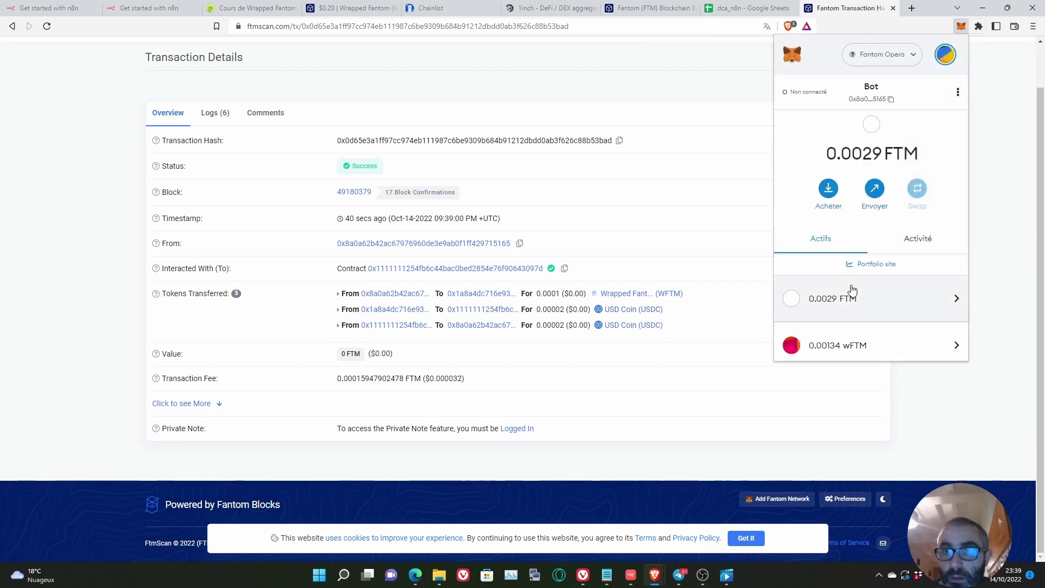
{"action": "scroll", "coordinate": [851, 291], "scroll_direction": "down", "scroll_amount": 2}
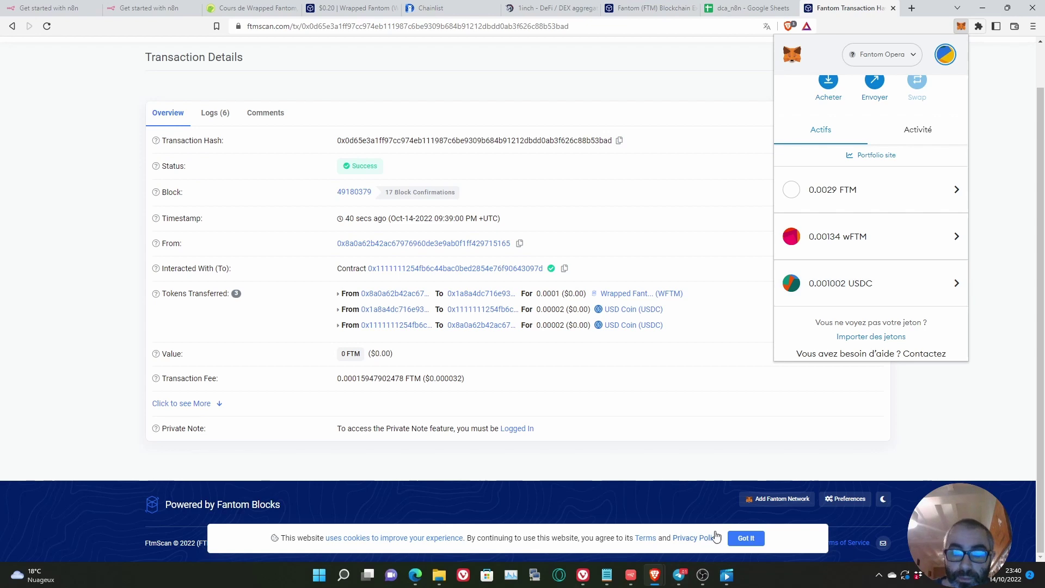
Step: Add a Cron trigger node to the DCA-Swap workflow
{"action": "left_click", "coordinate": [630, 581]}
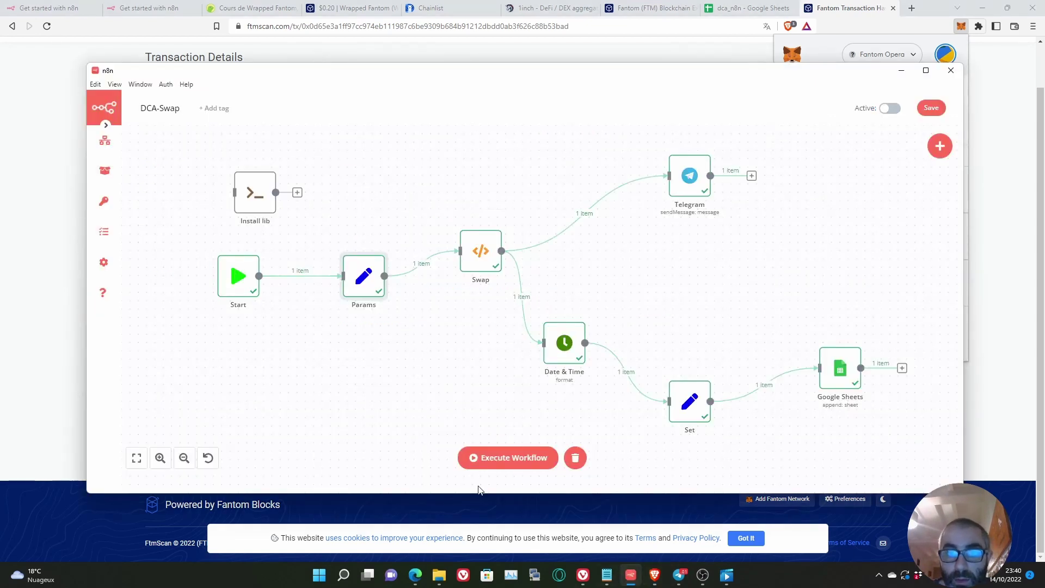
{"action": "mouse_move", "coordinate": [239, 280]}
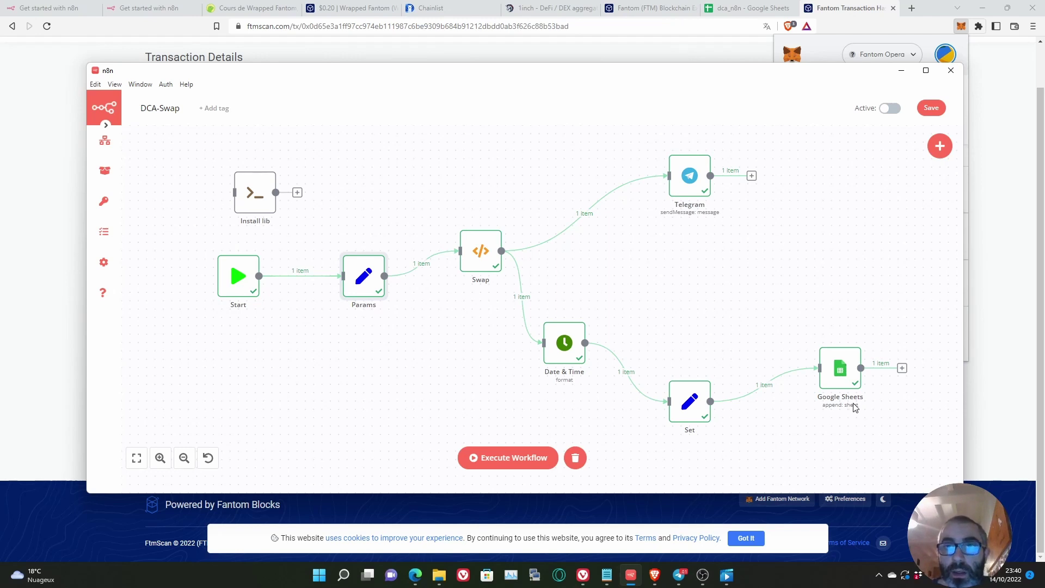
{"action": "mouse_move", "coordinate": [944, 161]}
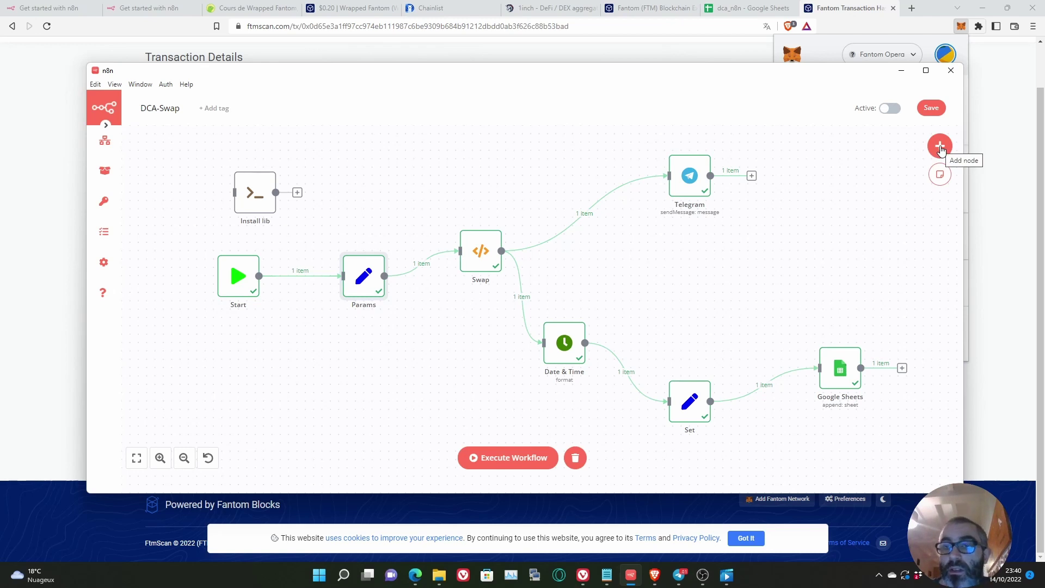
{"action": "left_click", "coordinate": [940, 147]}
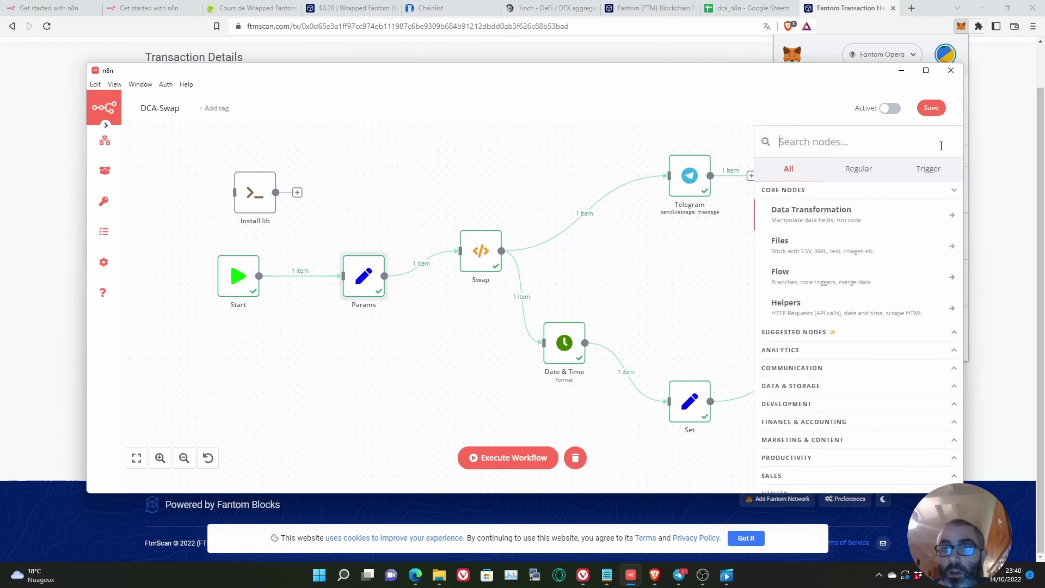
{"action": "type", "text": "cron"}
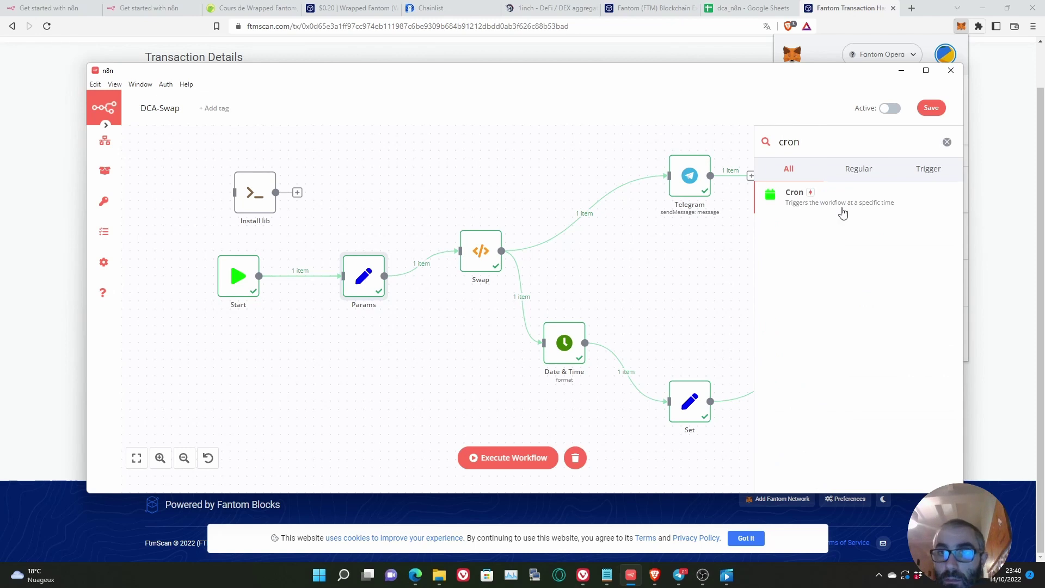
{"action": "left_click", "coordinate": [813, 204]}
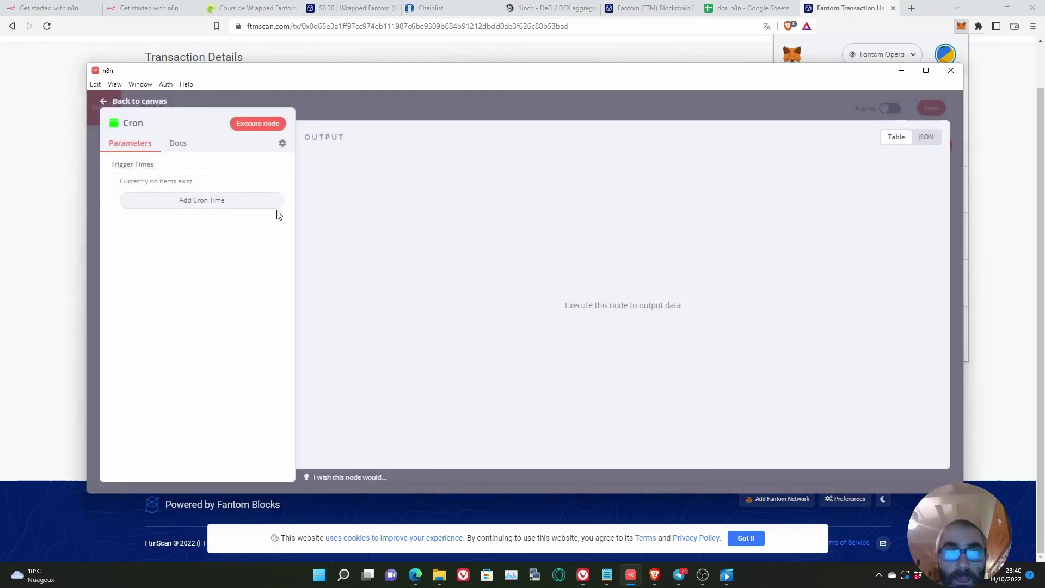
Step: Schedule the Cron node every day at hour 14, minute 0 and place it before Params
{"action": "left_click", "coordinate": [185, 201]}
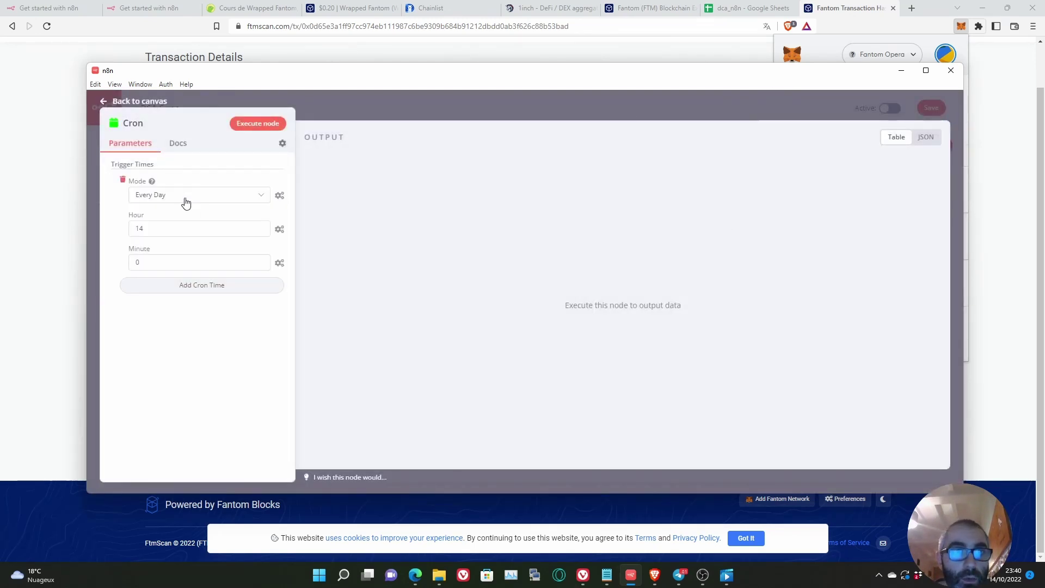
{"action": "left_click", "coordinate": [213, 286]}
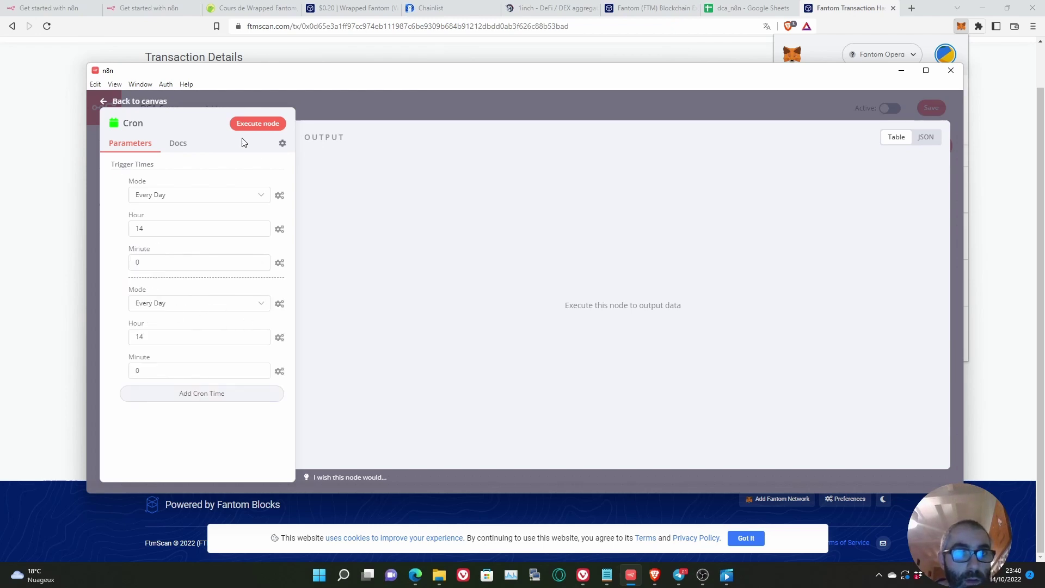
{"action": "left_click", "coordinate": [123, 288]}
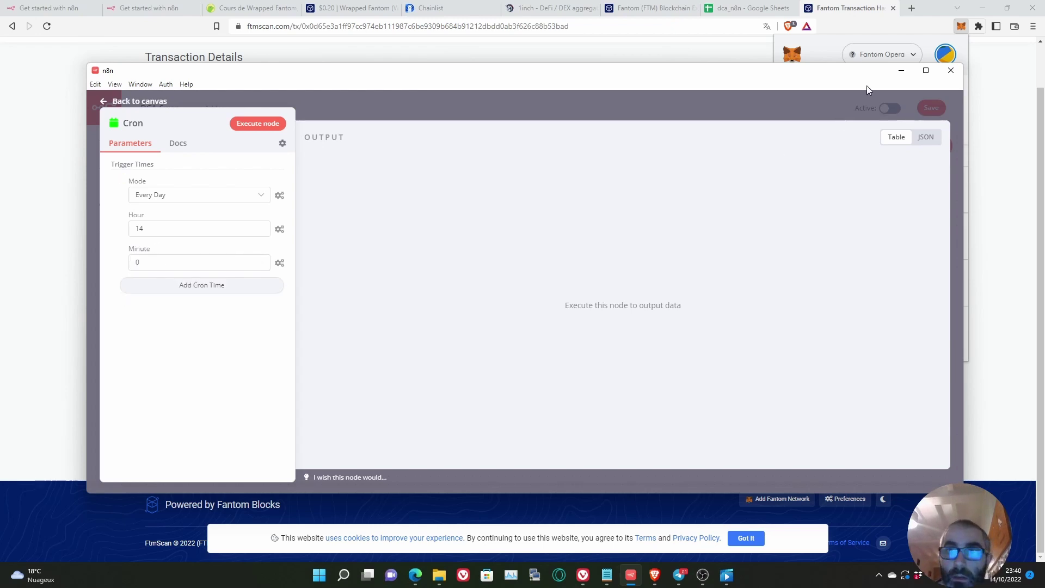
{"action": "left_click", "coordinate": [802, 113]}
{"action": "left_click_drag", "start_coordinate": [449, 294], "coordinate": [343, 276]}
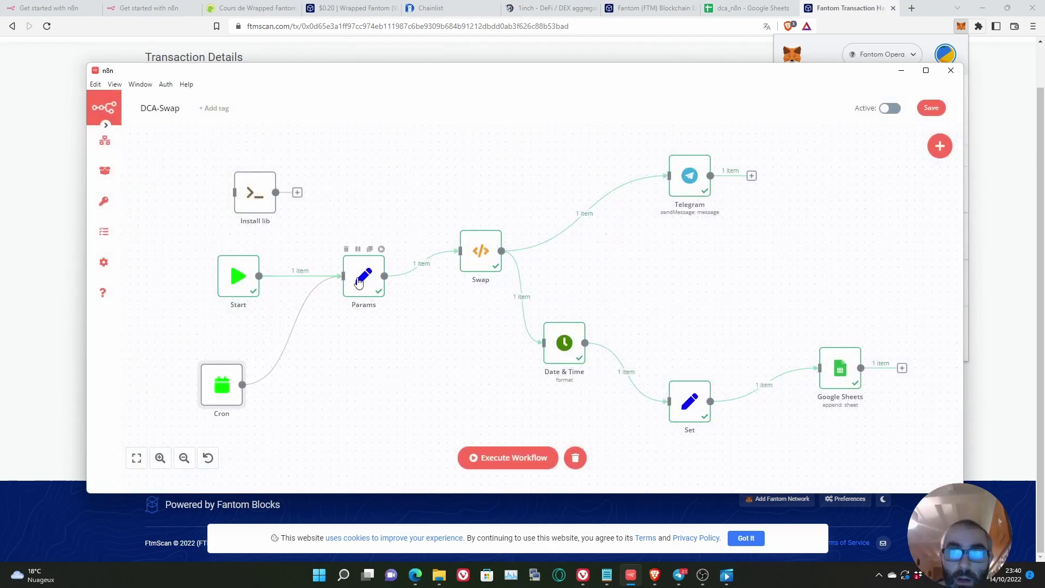
Step: Save the DCA-Swap workflow, switch it to Active, and dismiss the activation notice
{"action": "left_click", "coordinate": [931, 108]}
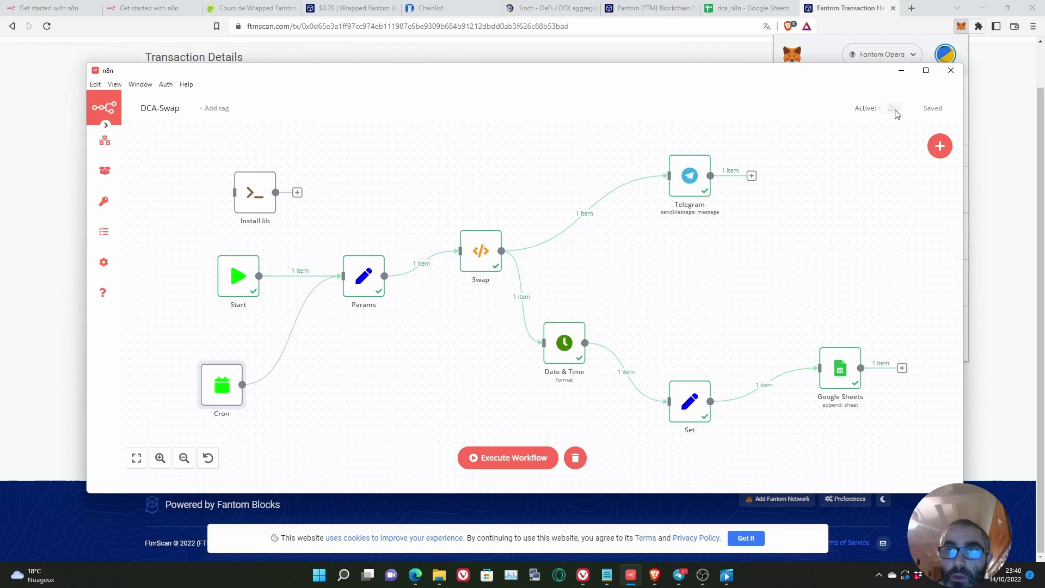
{"action": "left_click", "coordinate": [891, 108]}
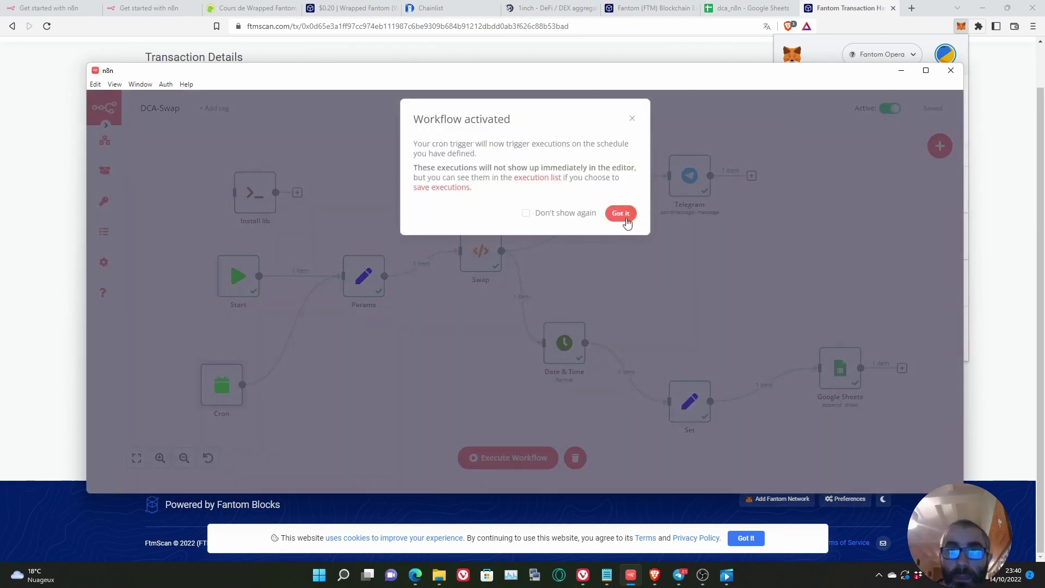
{"action": "left_click", "coordinate": [623, 215]}
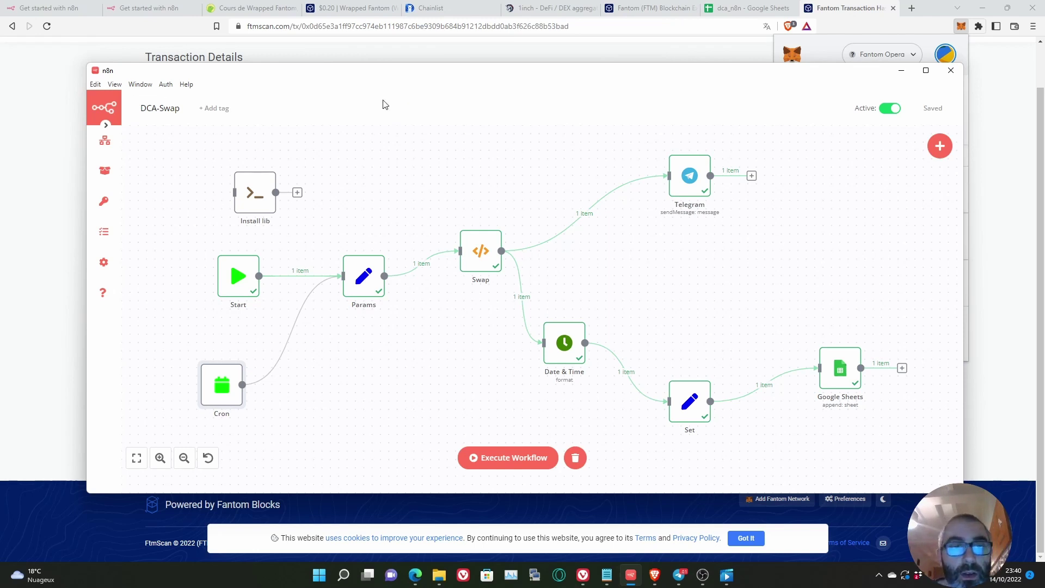
{"action": "mouse_move", "coordinate": [235, 389]}
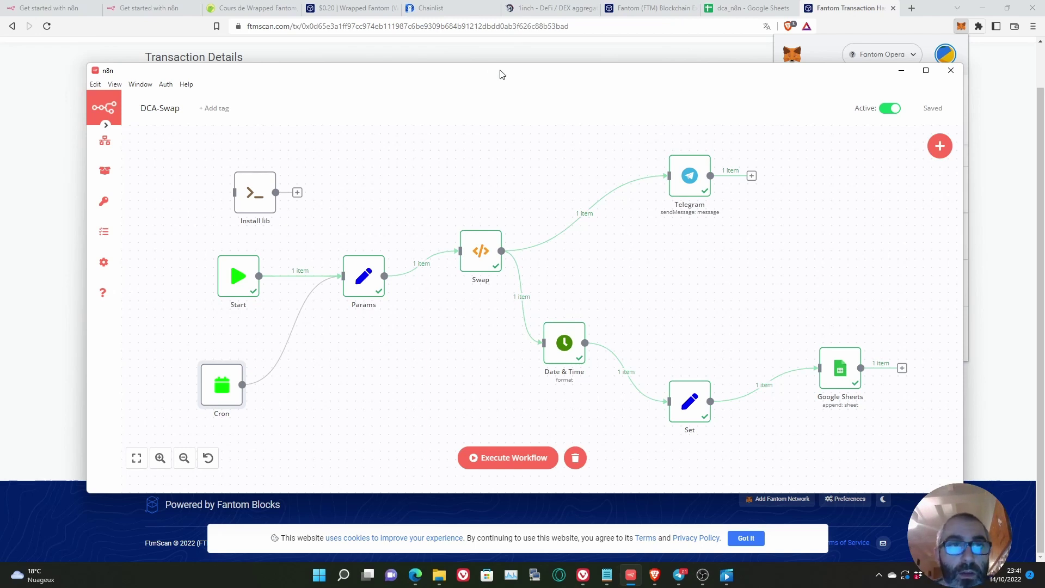
Step: Execute the workflow once more and check the dca_n8n sheet for the new row 4
{"action": "left_click_drag", "start_coordinate": [501, 70], "coordinate": [481, 60]}
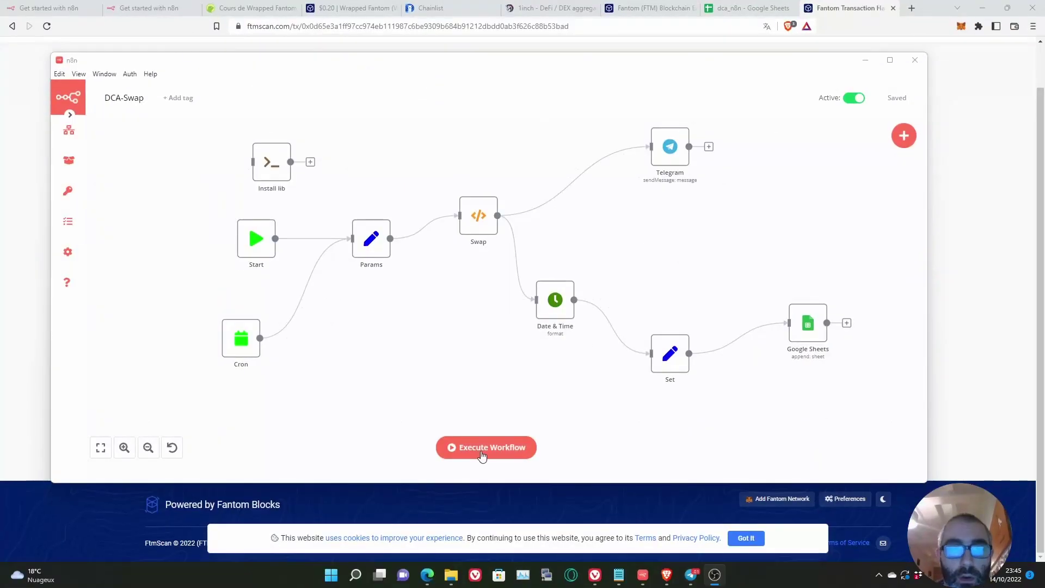
{"action": "left_click", "coordinate": [482, 455]}
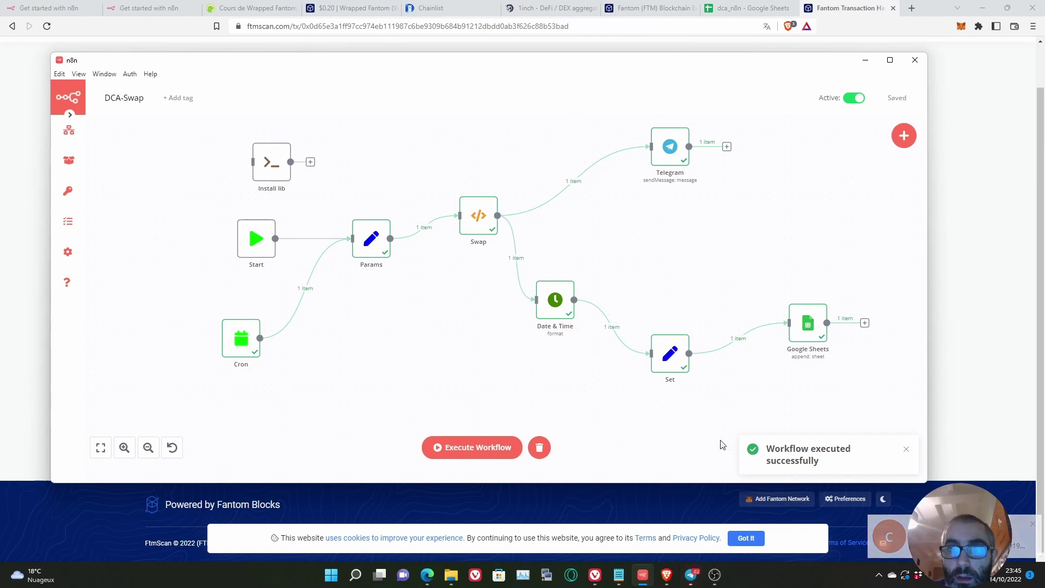
{"action": "left_click", "coordinate": [745, 8]}
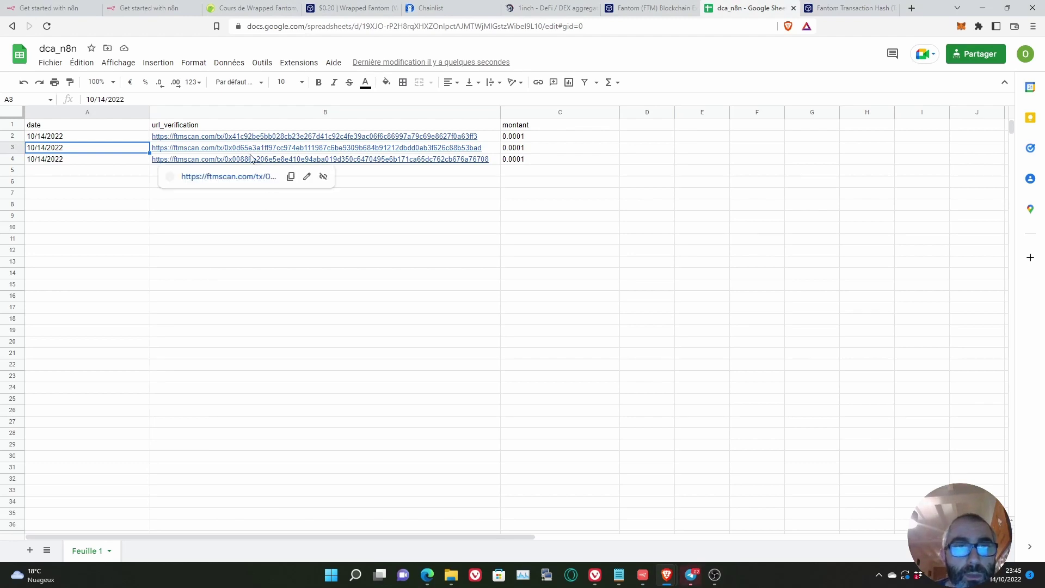
Step: Copy cell B4's transaction link and select the FTMScan tab's address bar
{"action": "left_click", "coordinate": [274, 162]}
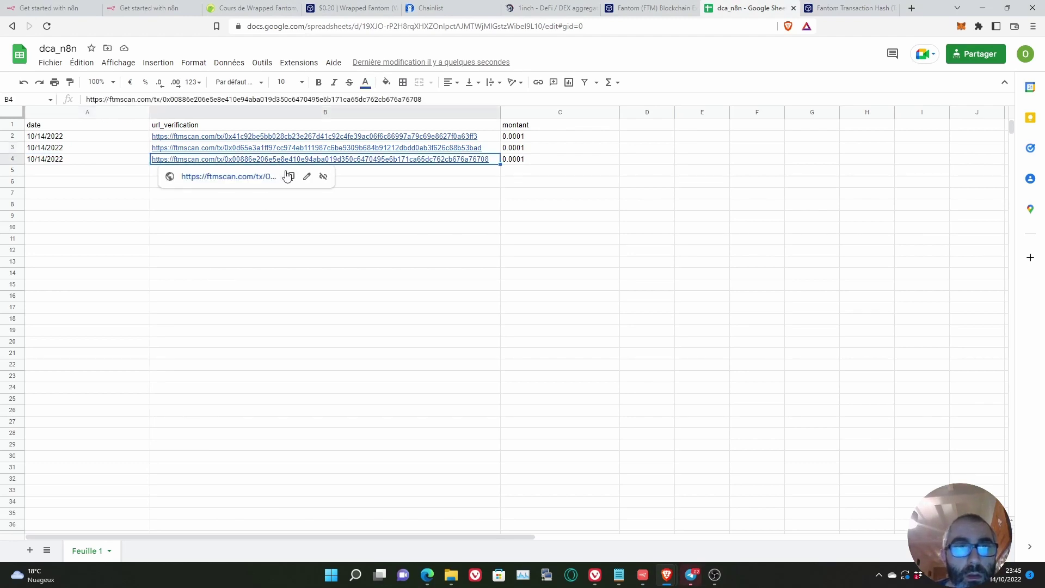
{"action": "left_click", "coordinate": [287, 178]}
{"action": "left_click", "coordinate": [856, 6]}
{"action": "left_click", "coordinate": [616, 26]}
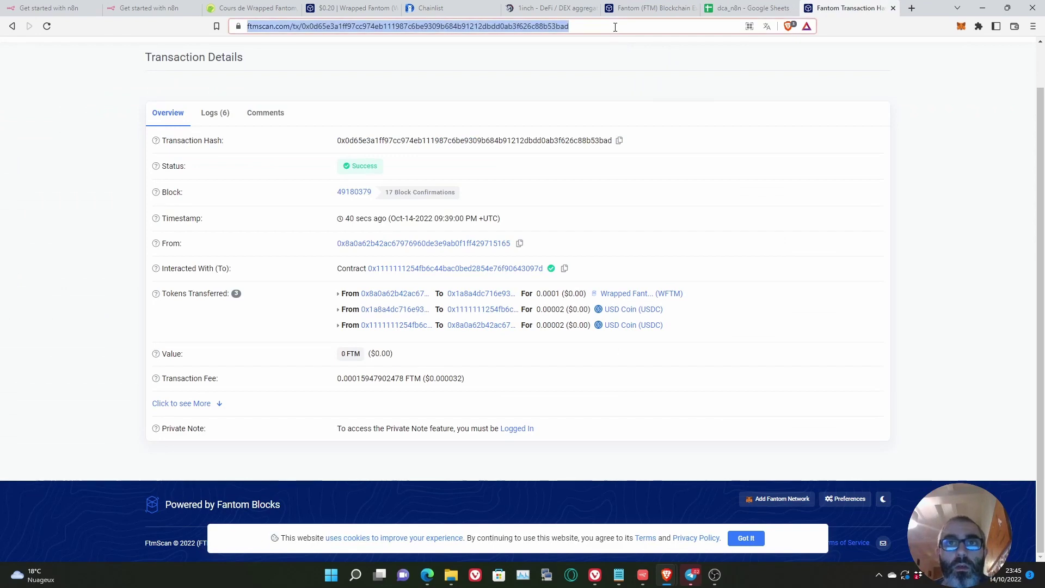
Step: Load the newest swap on FTMScan, check MetaMask balances, then nudge the Swap node in n8n
{"action": "key", "text": "Return"}
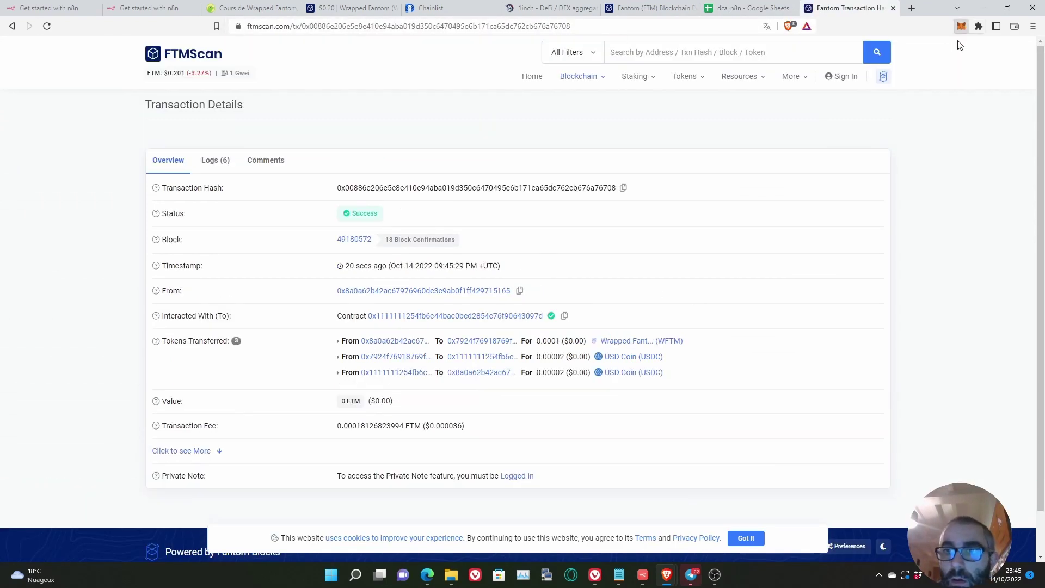
{"action": "left_click", "coordinate": [962, 26]}
{"action": "scroll", "coordinate": [894, 252], "scroll_direction": "down", "scroll_amount": 2}
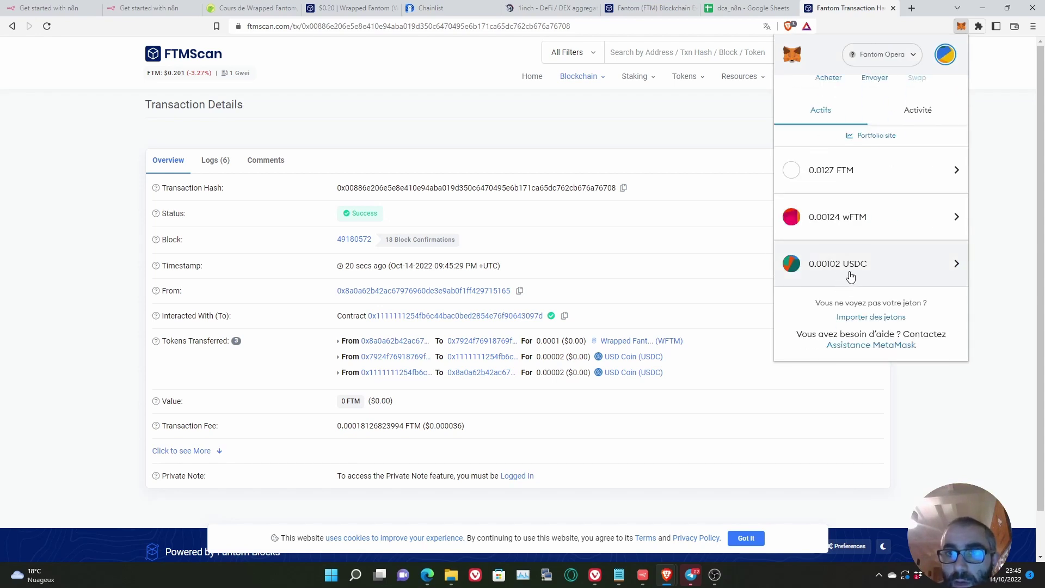
{"action": "left_click", "coordinate": [682, 140]}
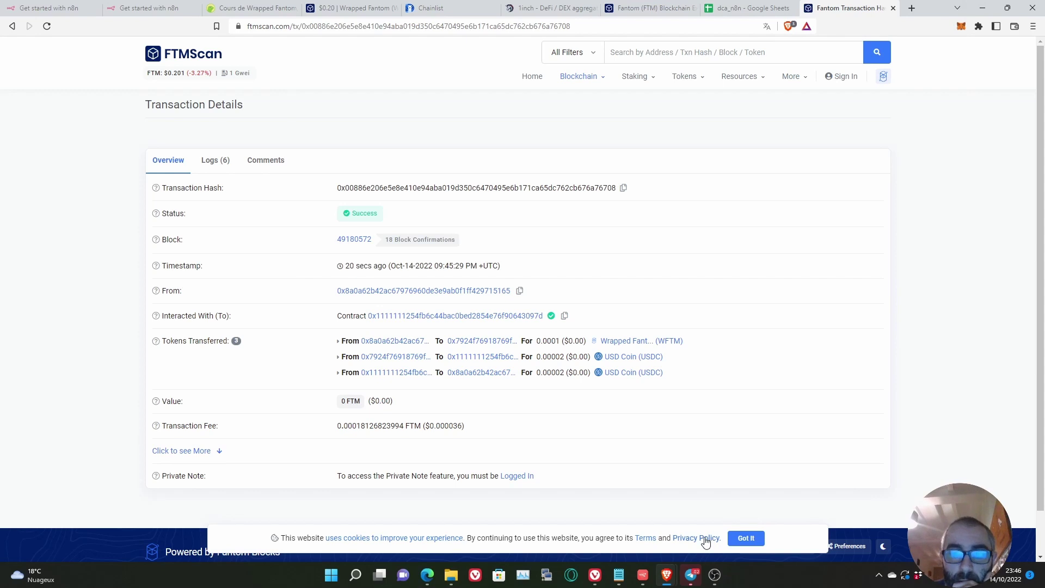
{"action": "left_click", "coordinate": [643, 575]}
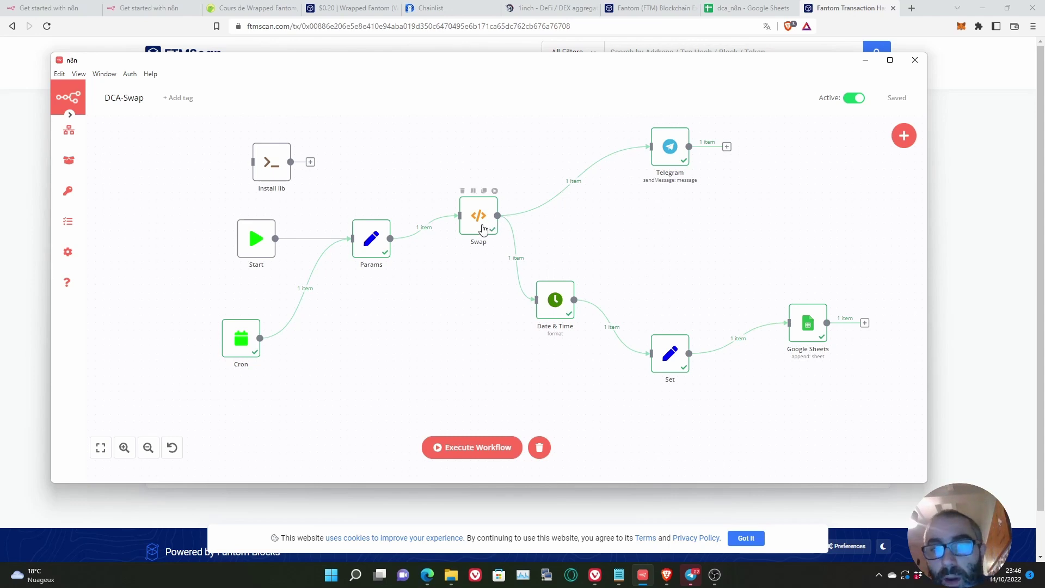
{"action": "left_click_drag", "start_coordinate": [480, 229], "coordinate": [472, 244]}
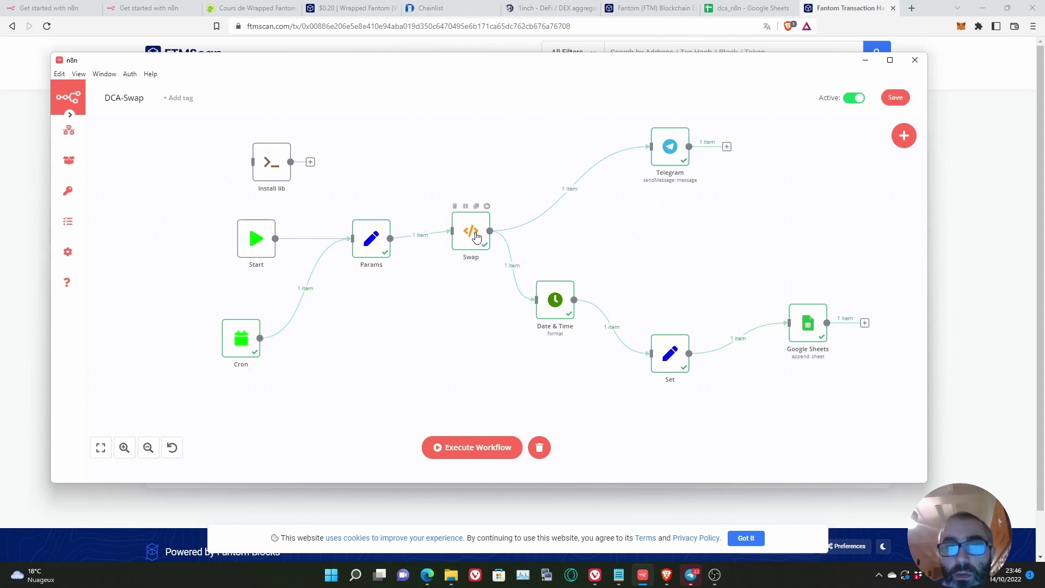